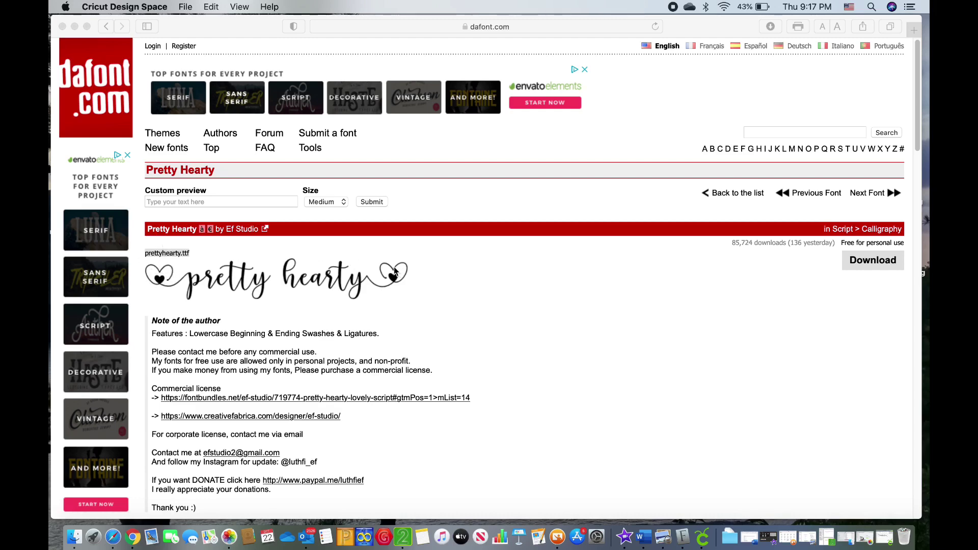
Search dafont.com for the Hello Honey font.
scroll(438, 317, "down", 10)
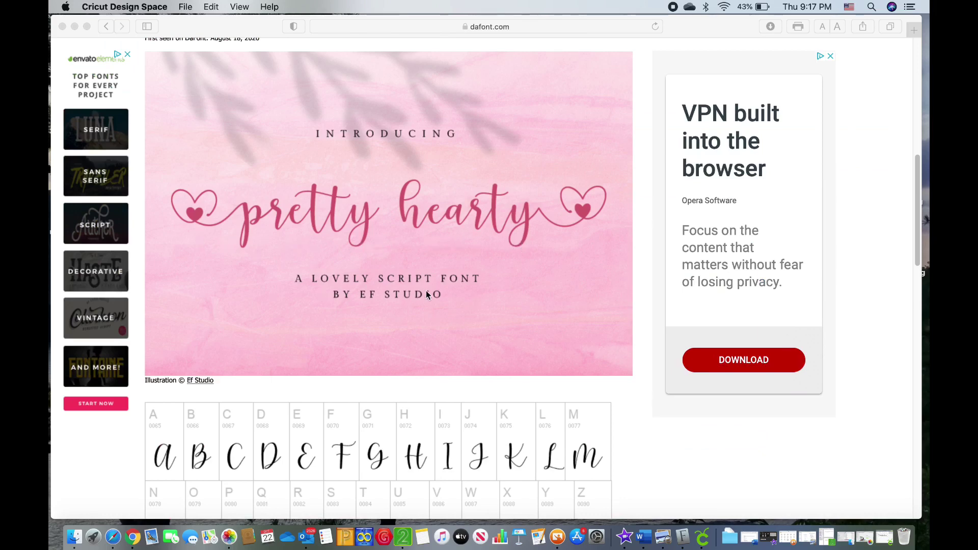
scroll(400, 307, "down", 10)
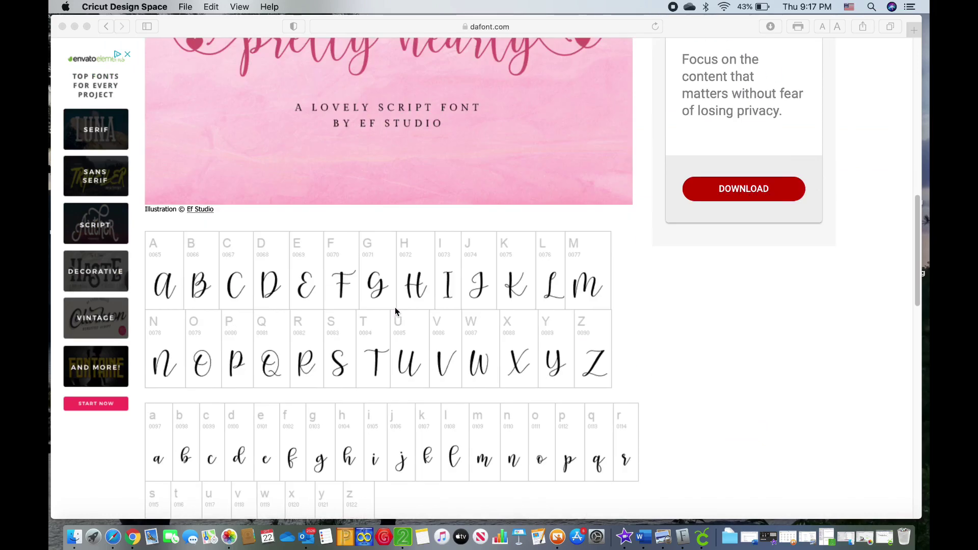
scroll(396, 309, "down", 15)
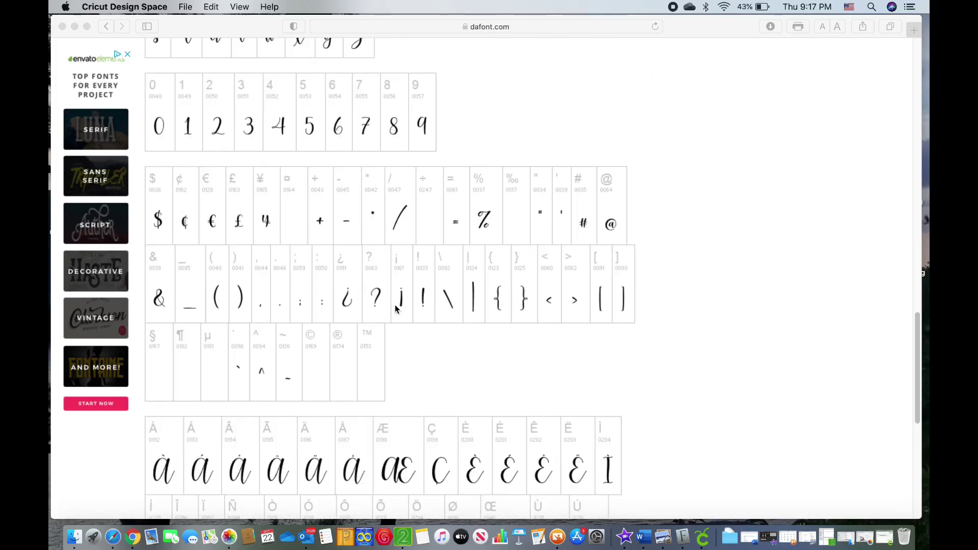
scroll(397, 306, "up", 12)
scroll(397, 303, "up", 15)
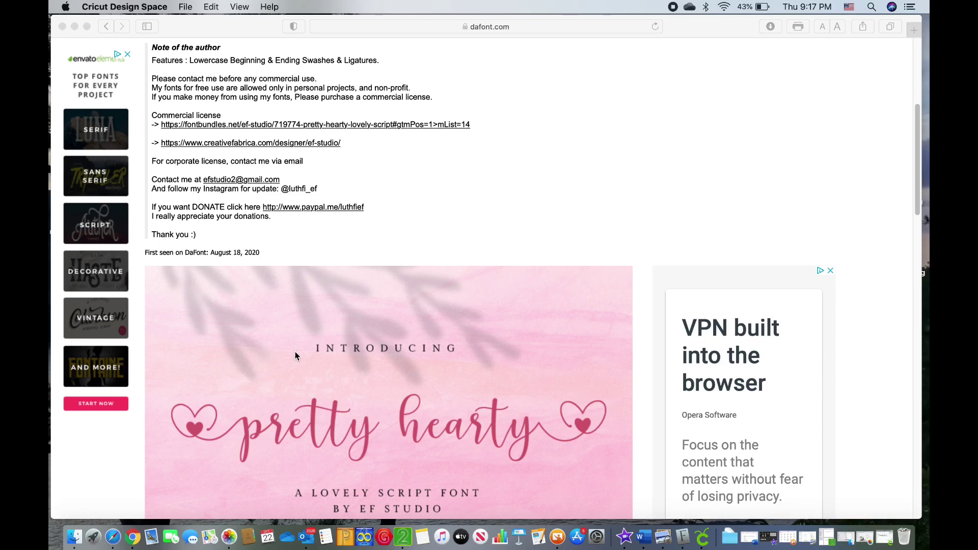
scroll(298, 354, "up", 5)
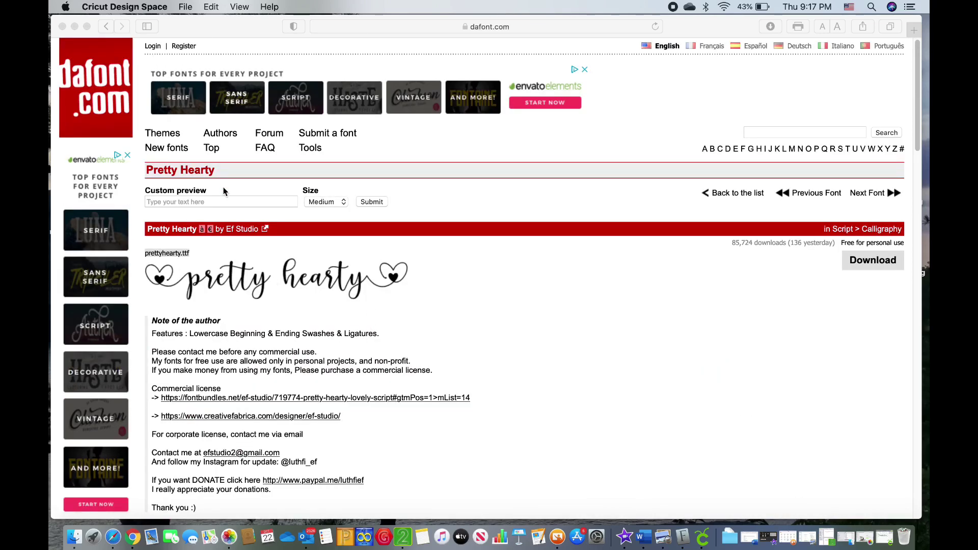
left_click(757, 133)
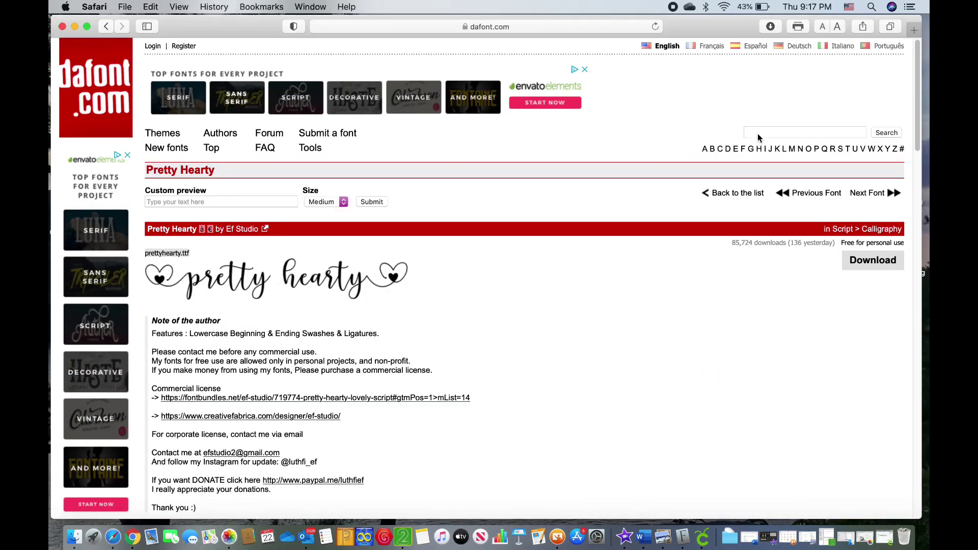
left_click(759, 133)
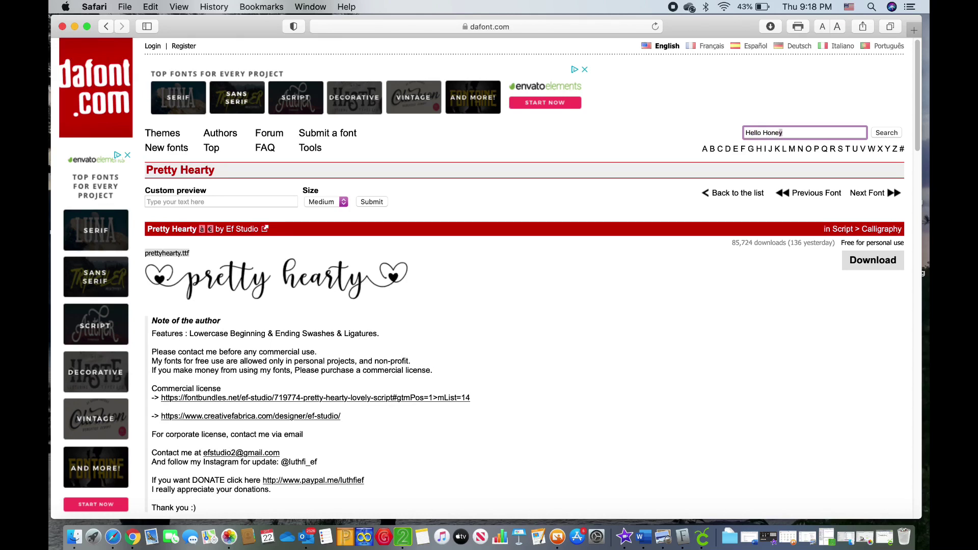
key("Return")
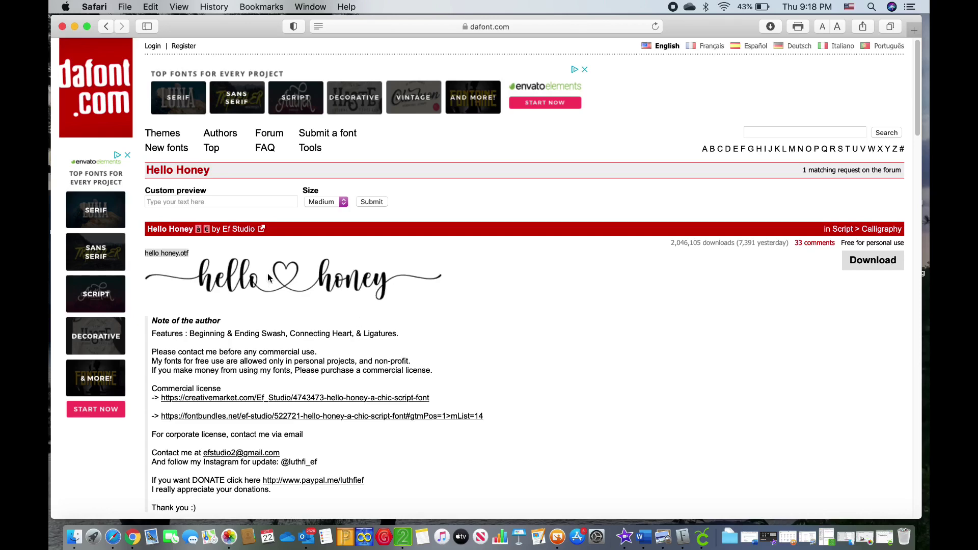
Look through the Hello Honey sample and character map, then return to Cricut Design Space.
scroll(443, 338, "down", 15)
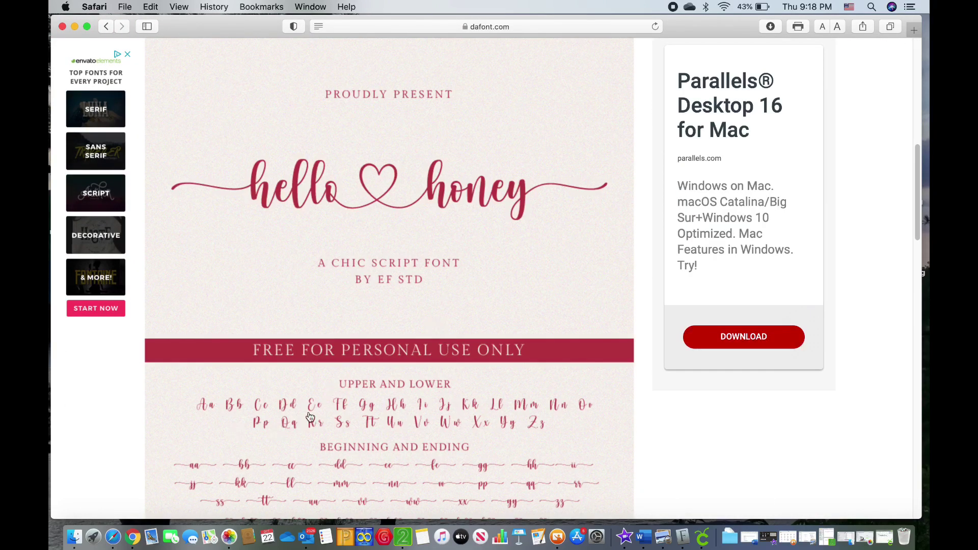
scroll(356, 413, "down", 10)
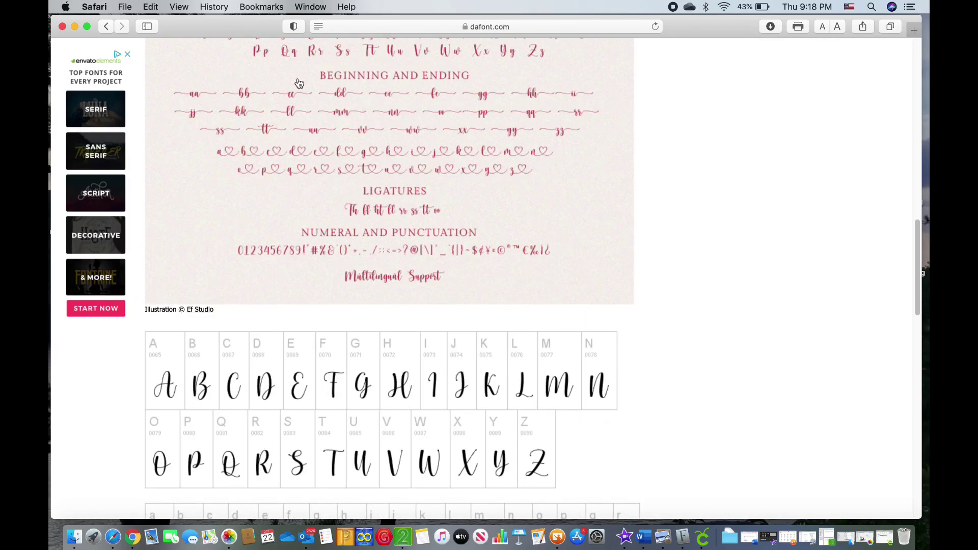
left_click(701, 542)
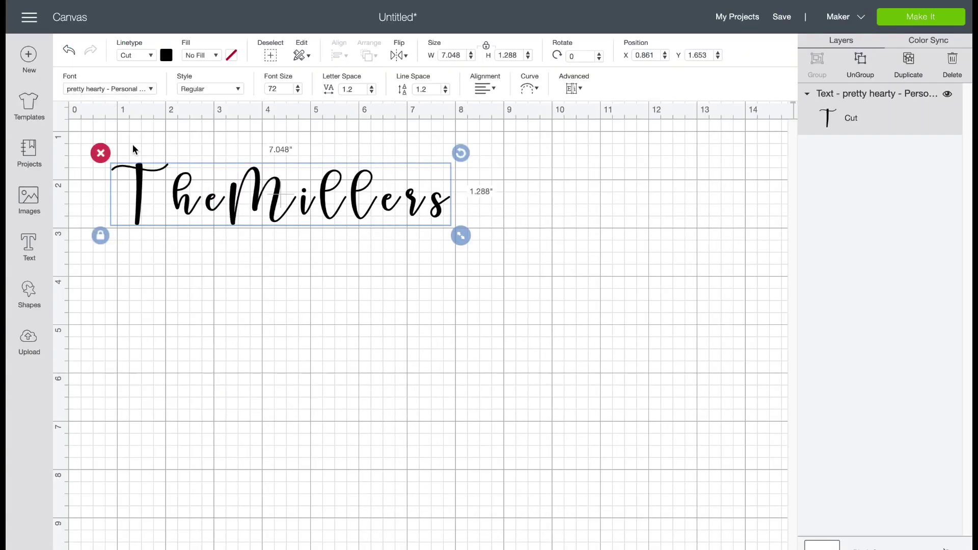
Add a new 'The Millers' text in the hello honey font below the first name.
left_click(166, 243)
left_click(29, 244)
type("T")
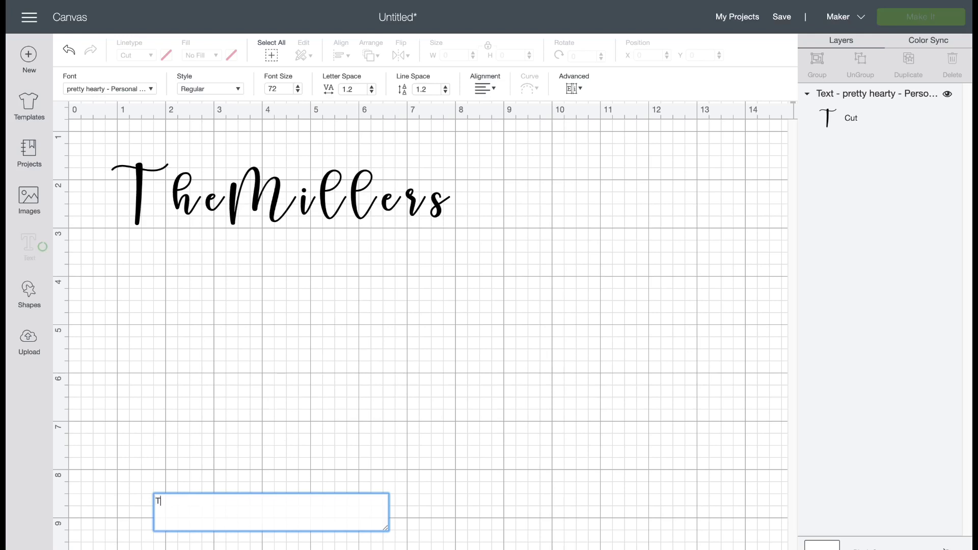
type("he Millers")
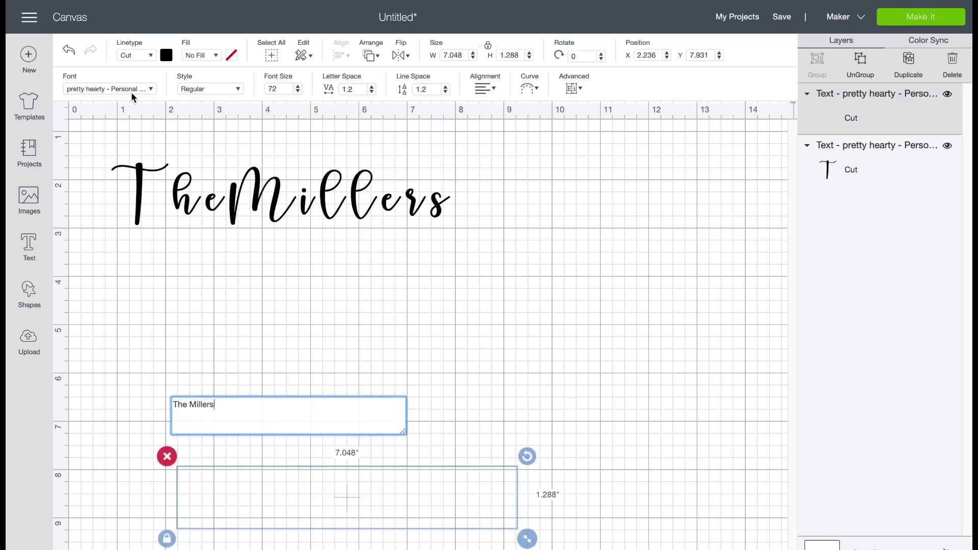
left_click(131, 92)
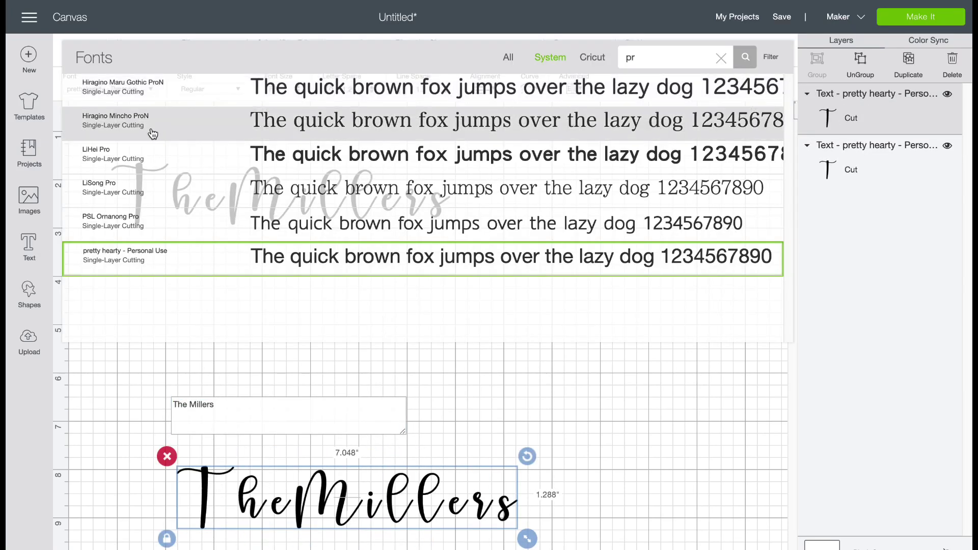
left_click_drag(648, 57, 517, 60)
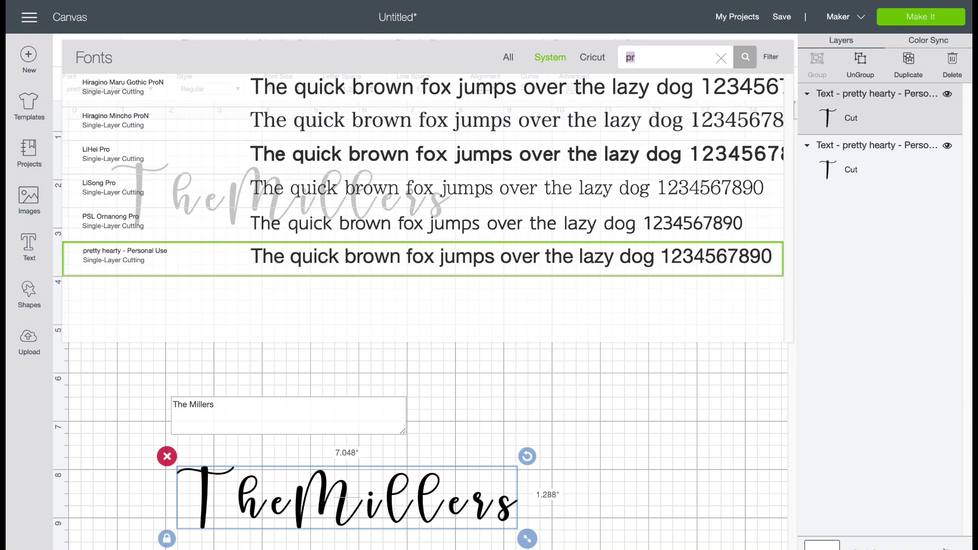
type("hello")
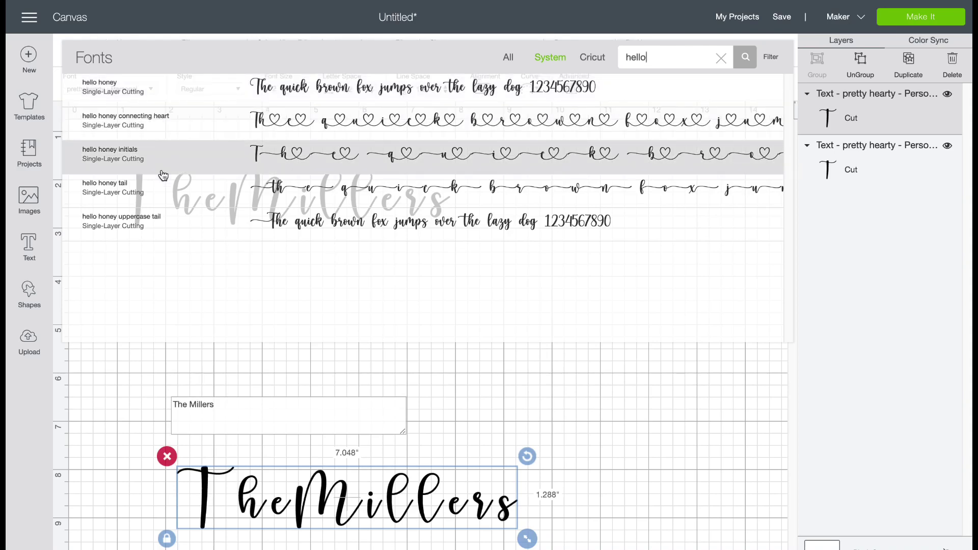
left_click(152, 101)
left_click_drag(301, 484, 354, 358)
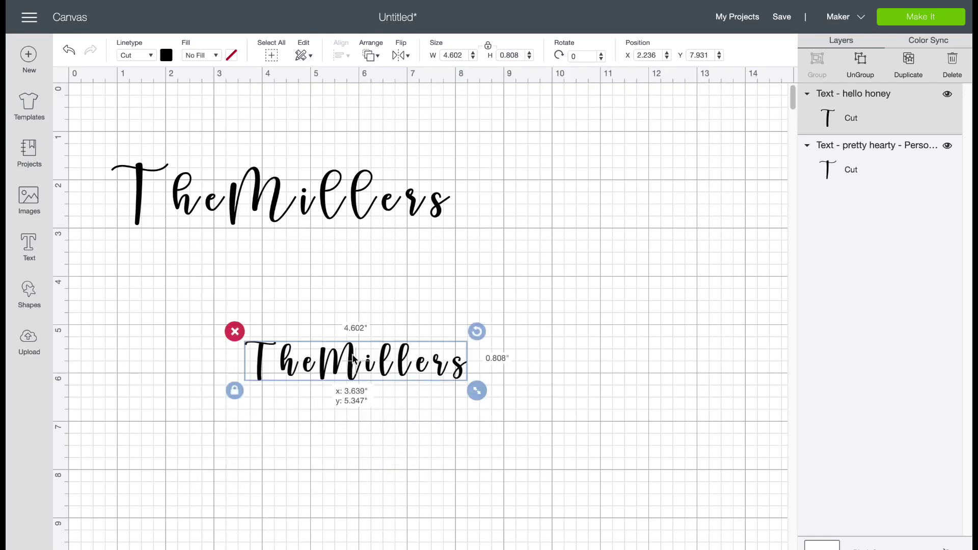
Compare the hello honey variants, then size the plain hello honey text to about 6.6 inches wide.
left_click(132, 90)
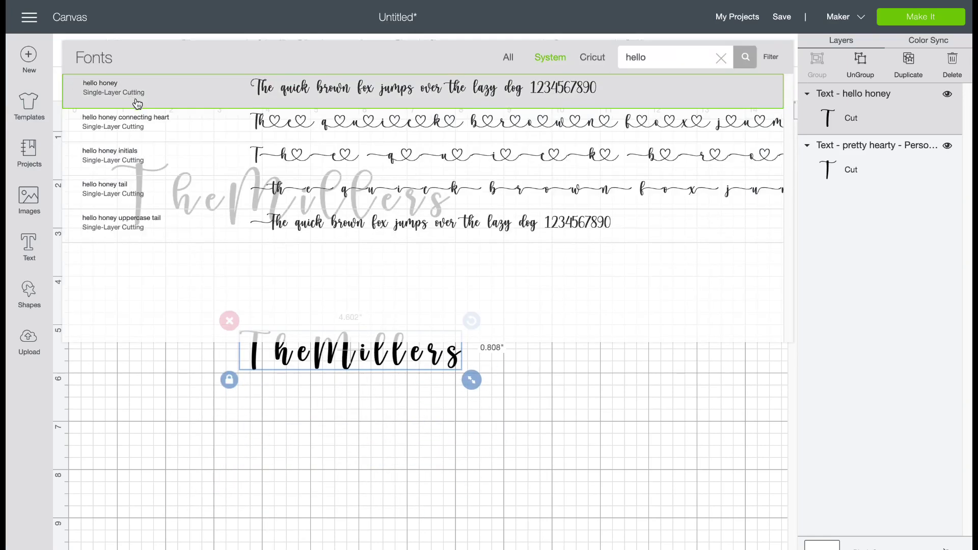
left_click(139, 127)
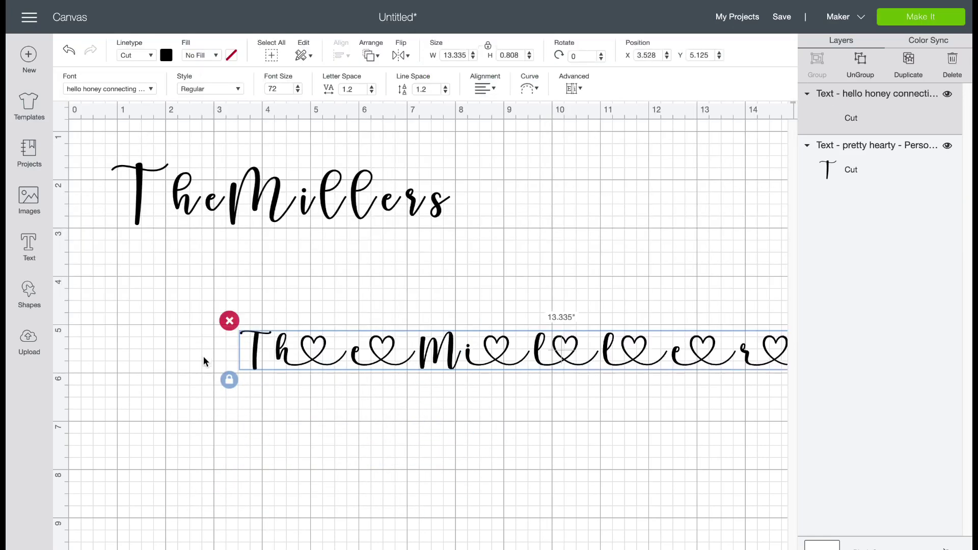
left_click(109, 90)
left_click(143, 163)
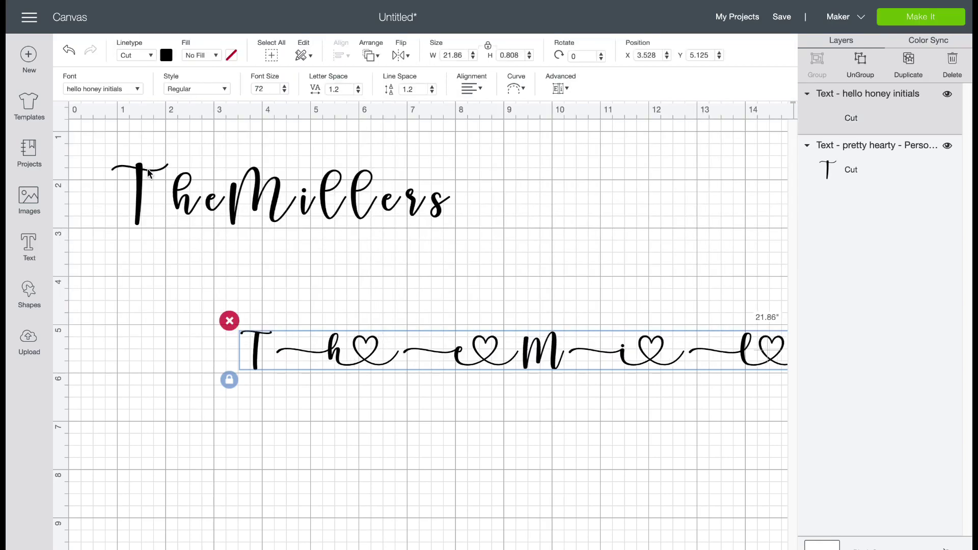
left_click(112, 90)
left_click(123, 185)
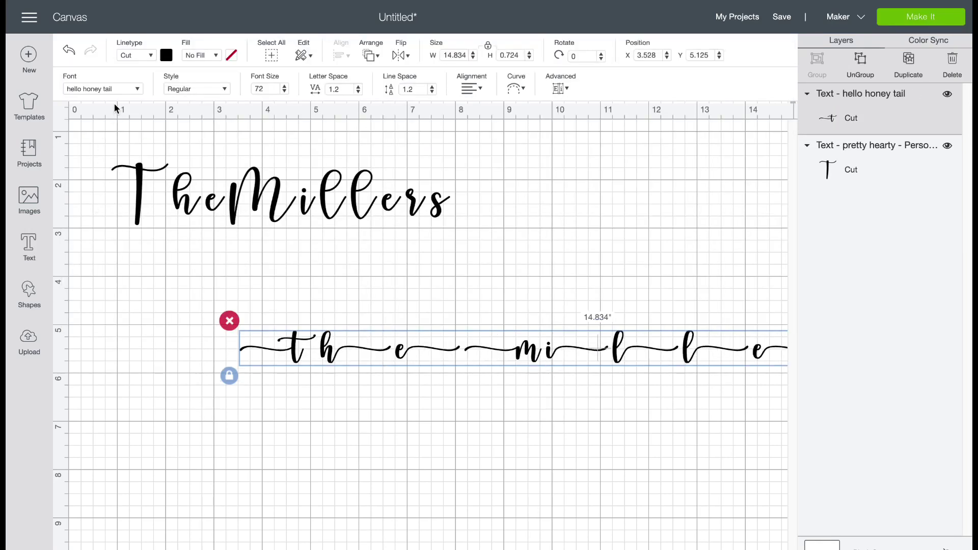
left_click(112, 90)
left_click(127, 218)
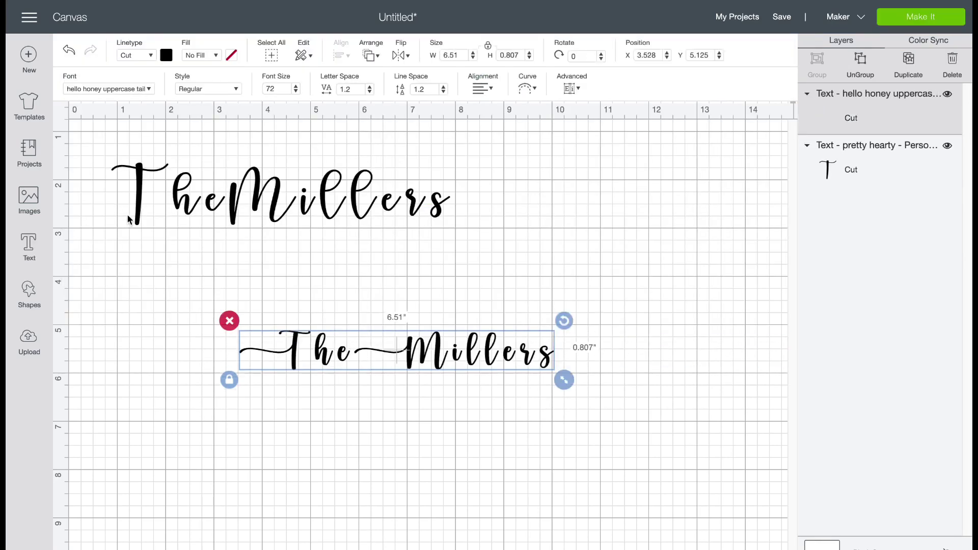
left_click(127, 88)
left_click(126, 91)
left_click_drag(470, 382, 565, 406)
left_click_drag(336, 367, 258, 331)
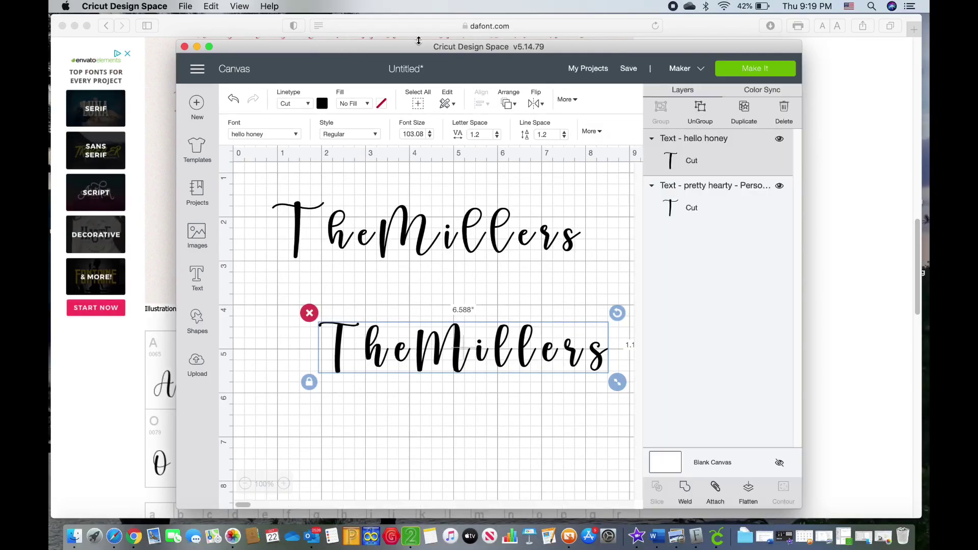
Search Spotlight for 'font' and launch Font Book.
left_click(871, 7)
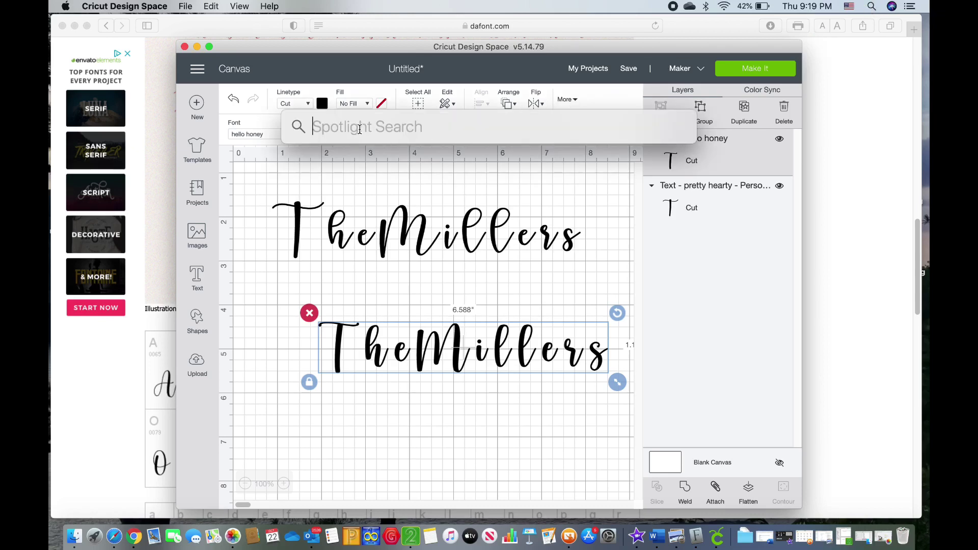
type("font")
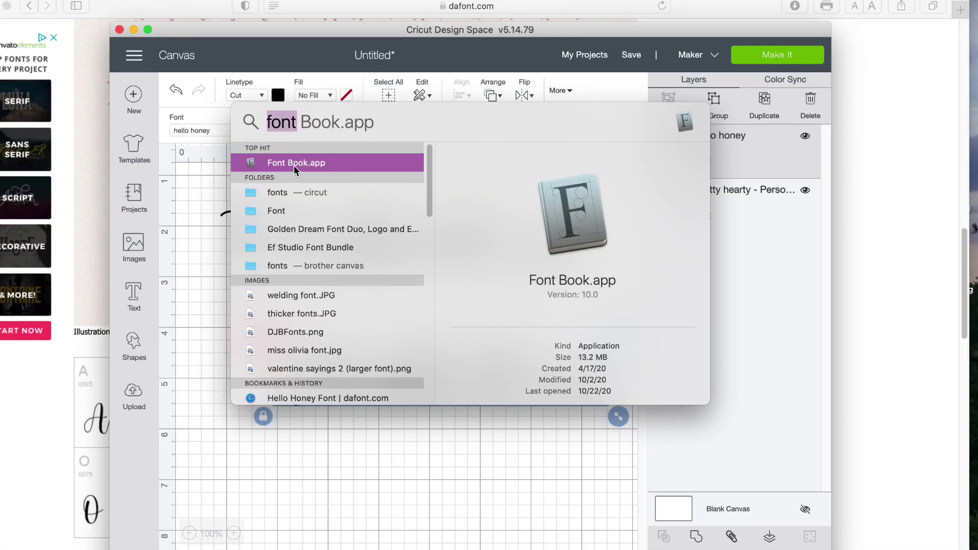
left_click(306, 167)
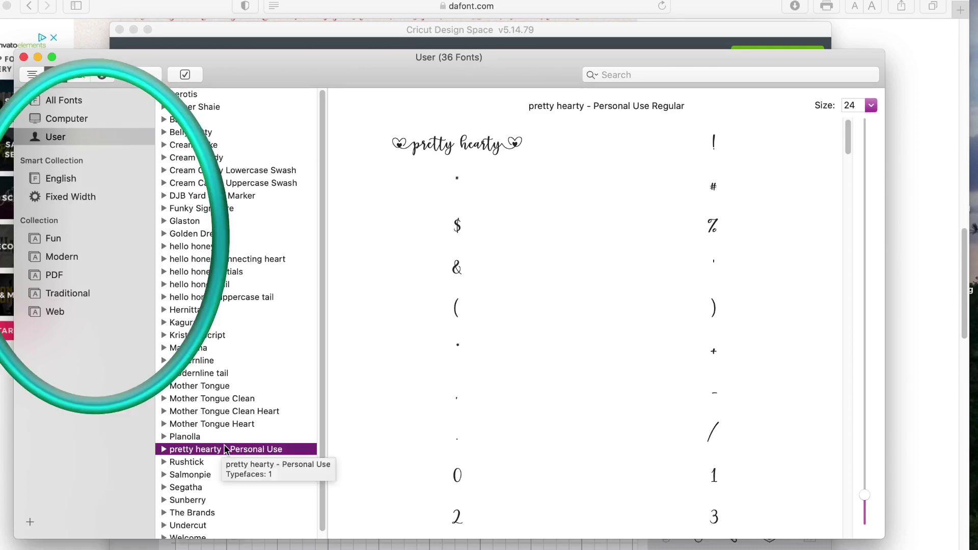
Show the User fonts collection and select pretty hearty - Personal Use.
left_click(32, 74)
left_click(59, 135)
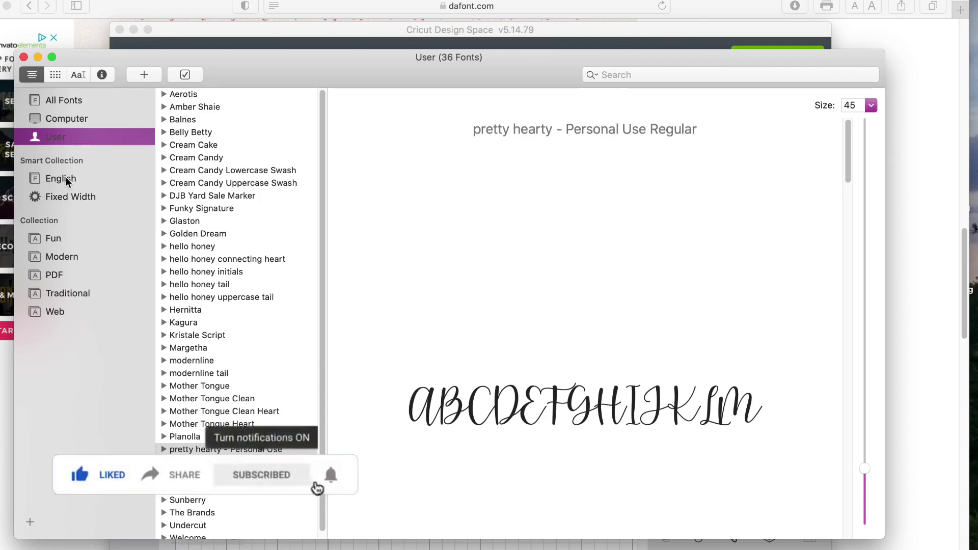
left_click(134, 179)
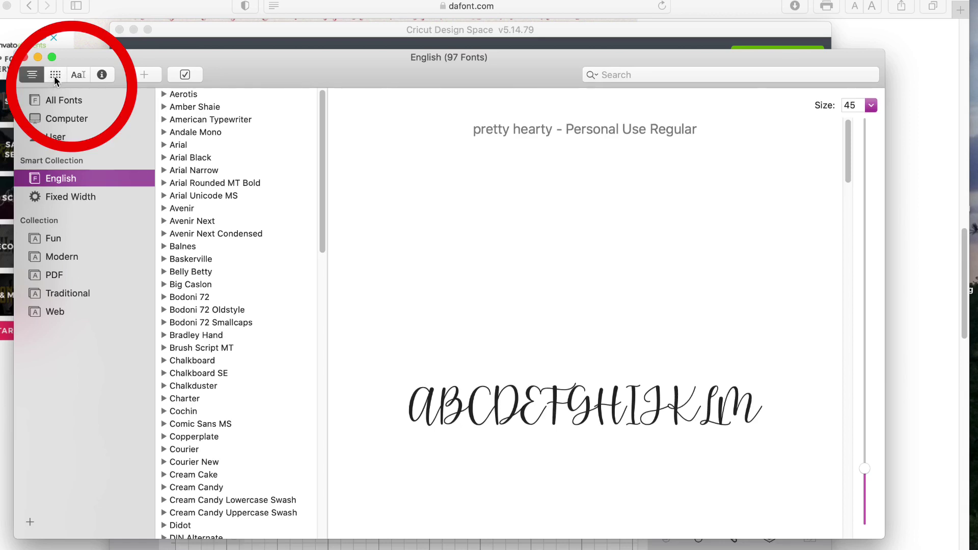
left_click(56, 137)
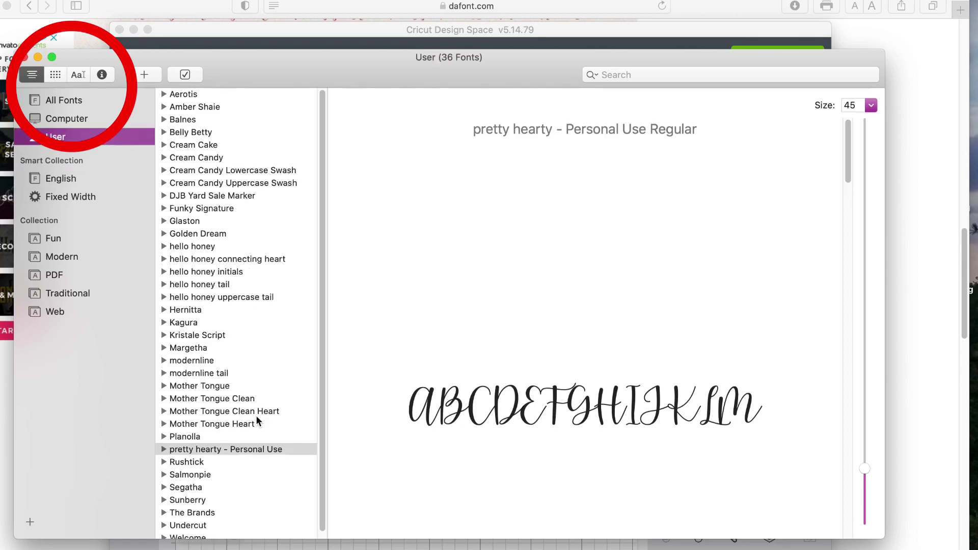
left_click(198, 450)
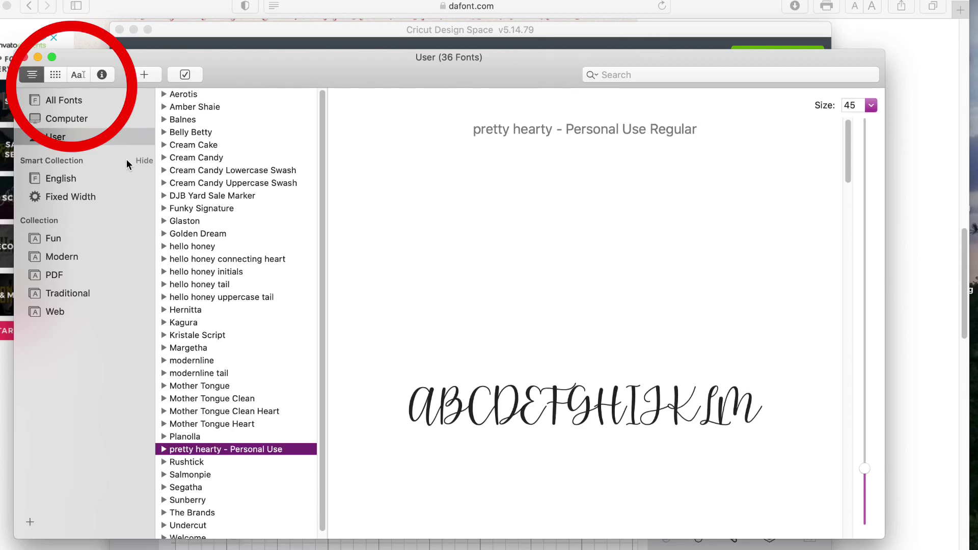
Show pretty hearty's full glyph grid and copy the lowercase e ending in a heart swash.
left_click(54, 77)
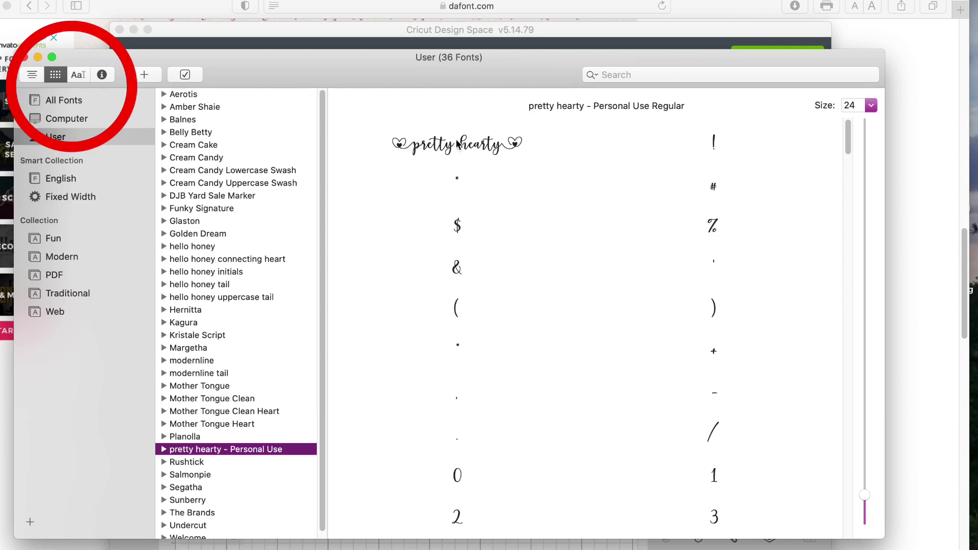
scroll(581, 312, "down", 10)
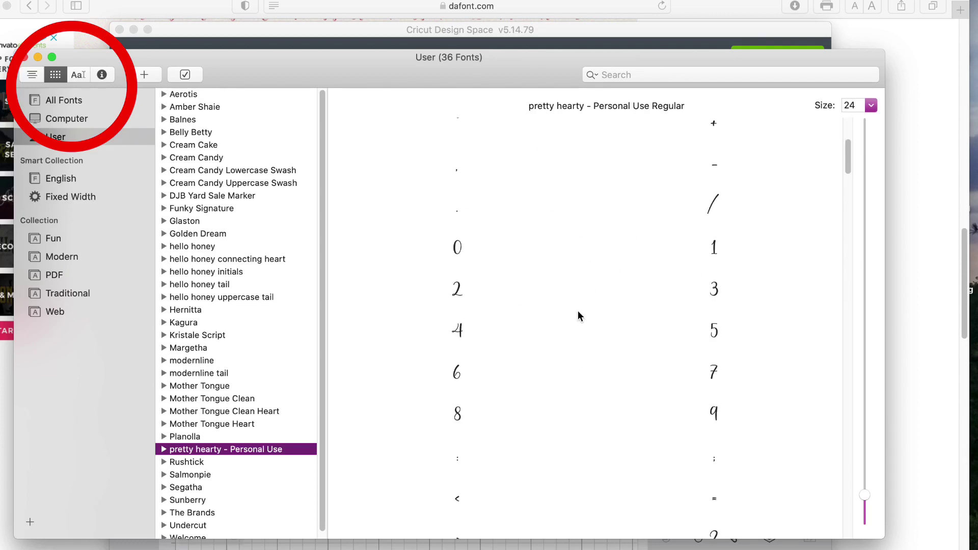
scroll(591, 316, "down", 10)
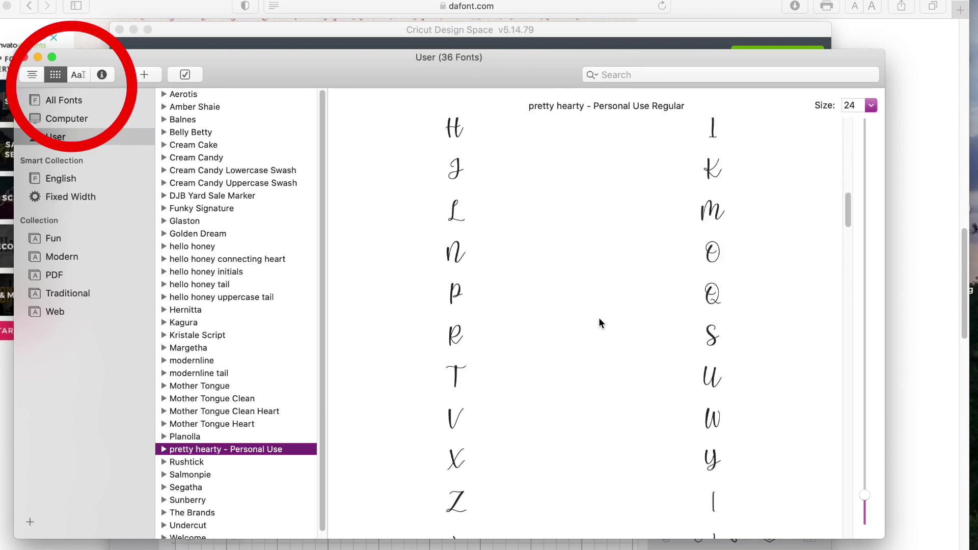
scroll(611, 329, "down", 5)
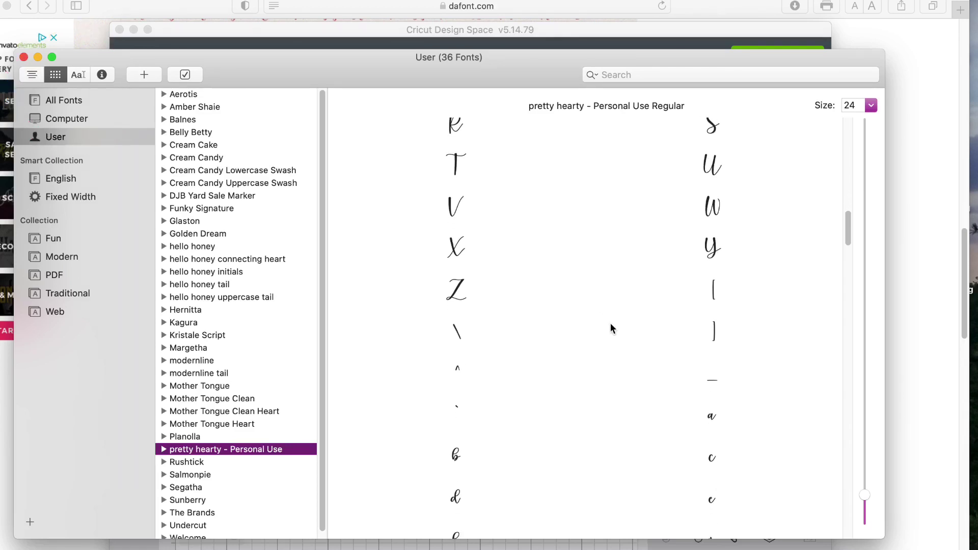
scroll(606, 321, "down", 5)
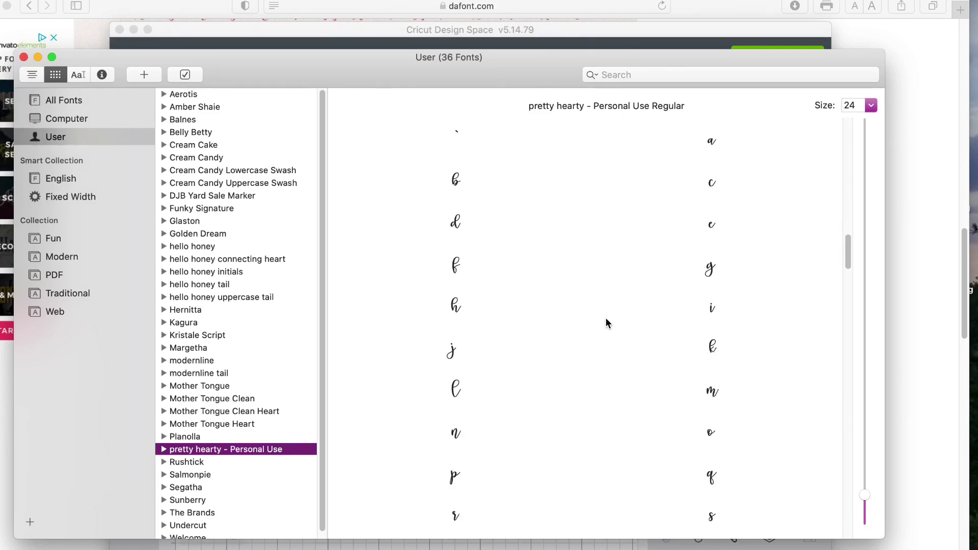
scroll(606, 324, "down", 5)
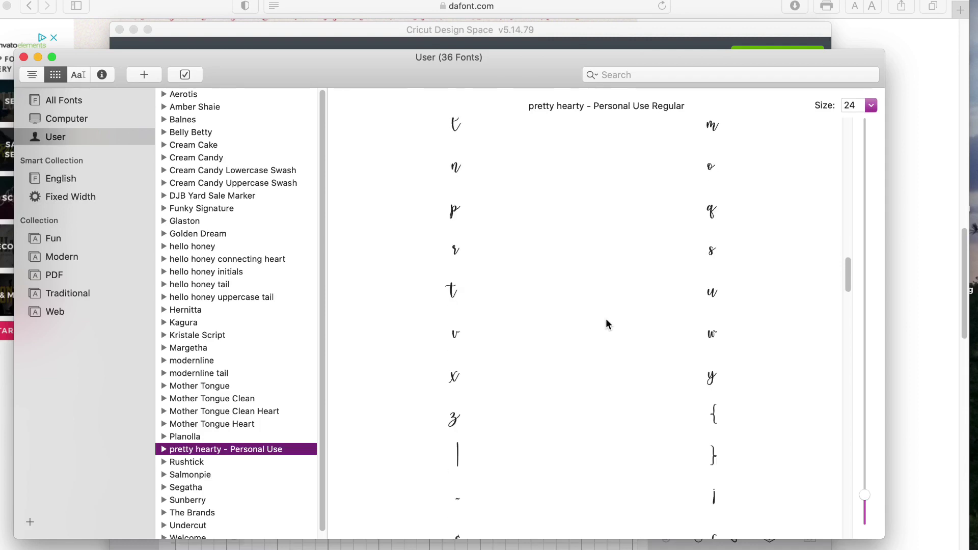
scroll(609, 321, "down", 5)
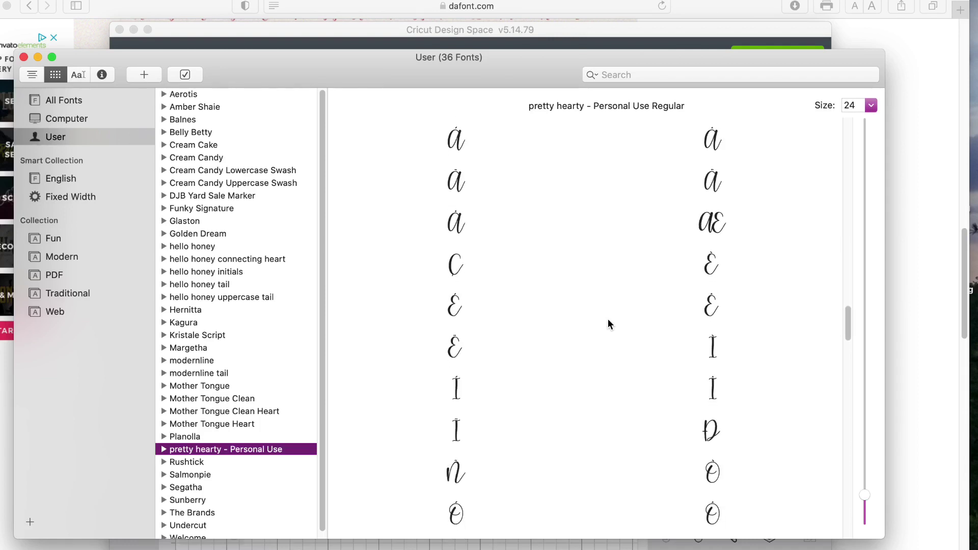
scroll(609, 324, "down", 5)
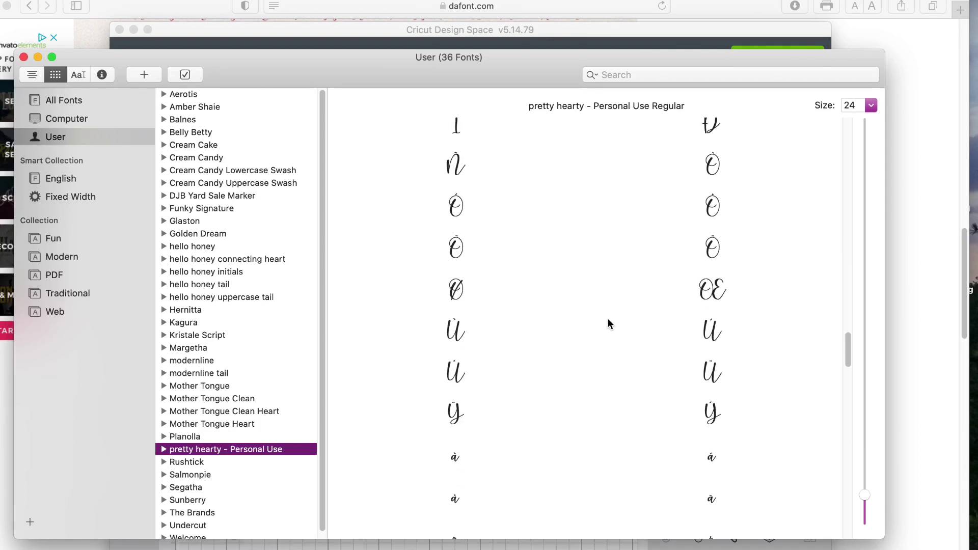
scroll(608, 324, "down", 5)
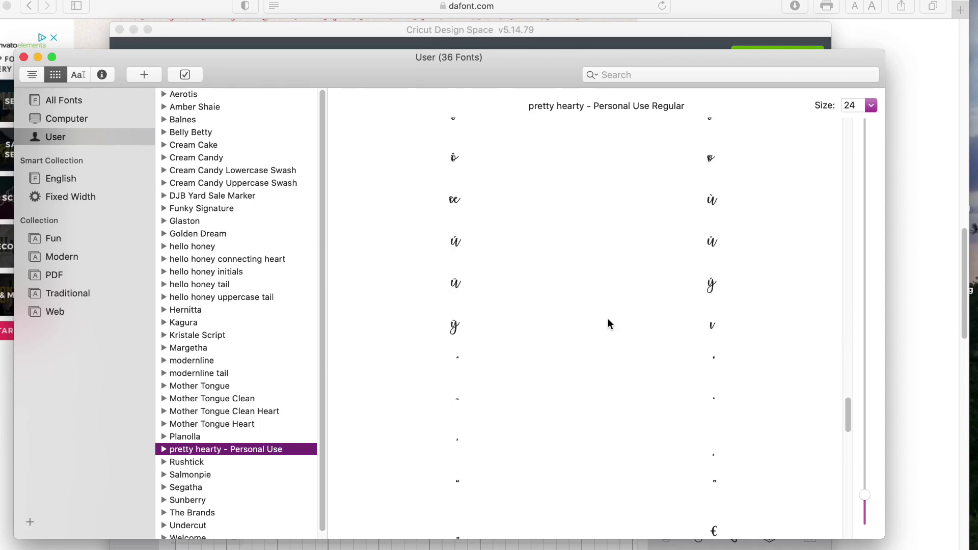
scroll(608, 324, "down", 3)
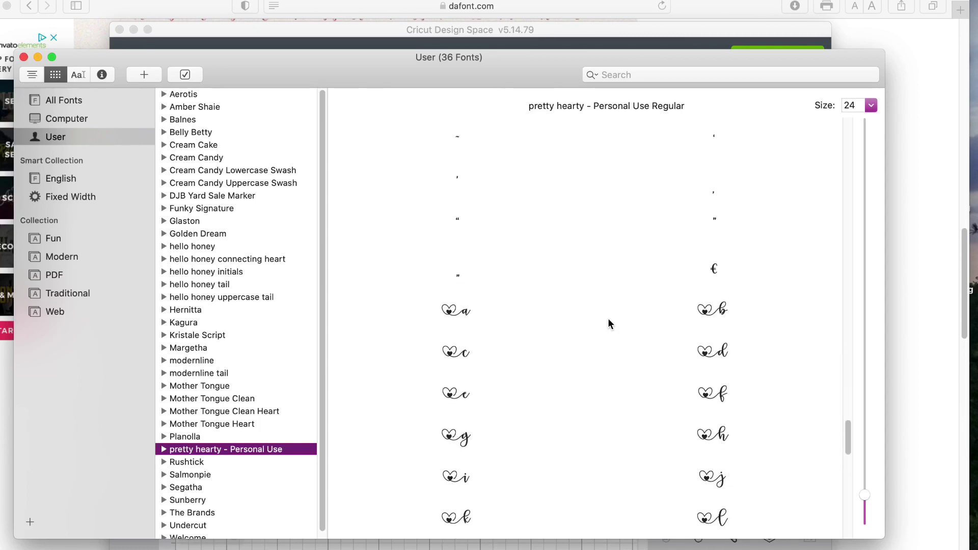
scroll(609, 324, "down", 4)
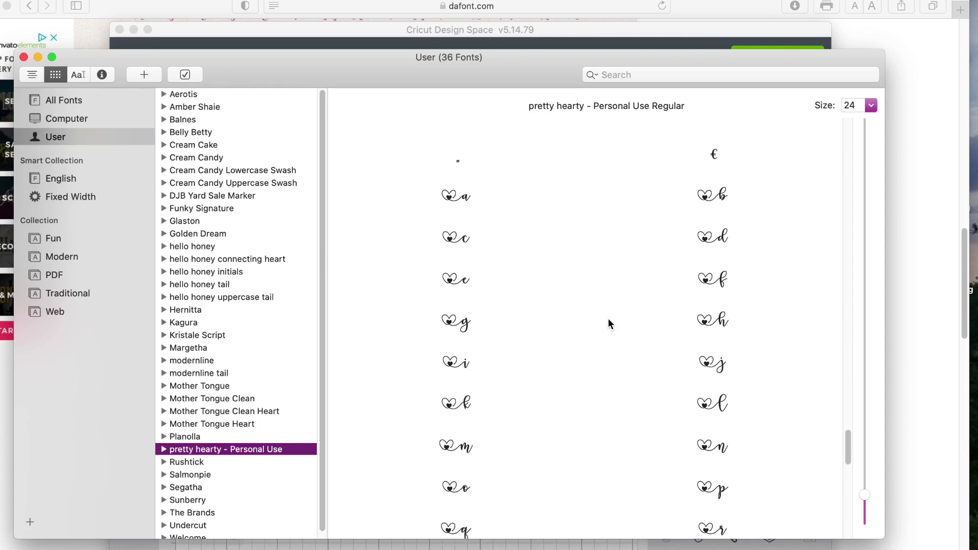
scroll(609, 322, "down", 5)
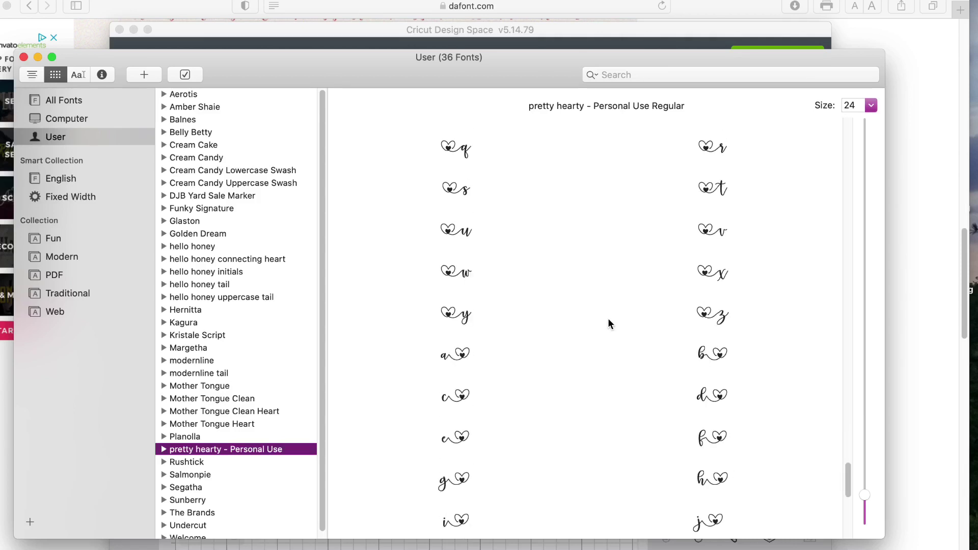
left_click(461, 436)
key("super+c")
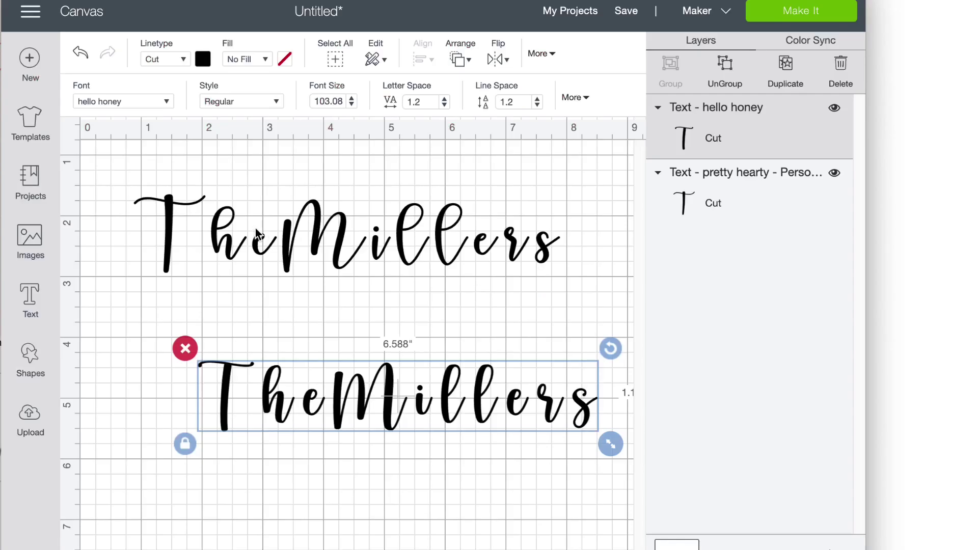
Swap the plain e of 'The' in the upper Pretty Hearty text for the pasted heart-swash e.
left_click(264, 249)
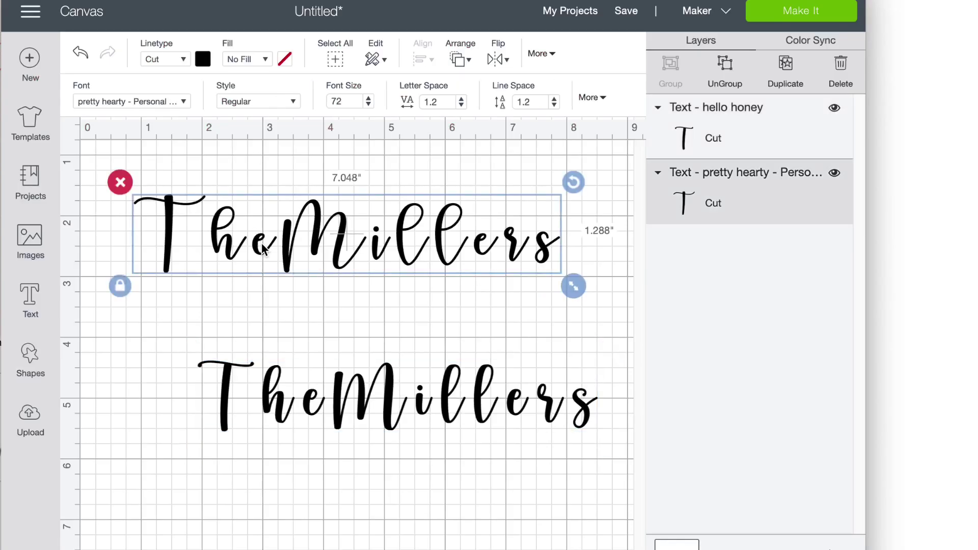
double_click(264, 249)
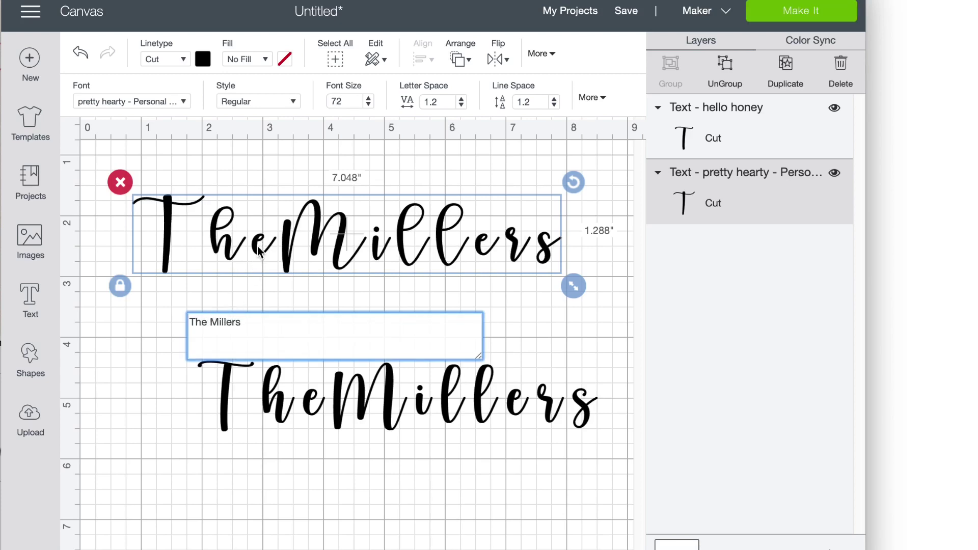
key("Left")
key("BackSpace")
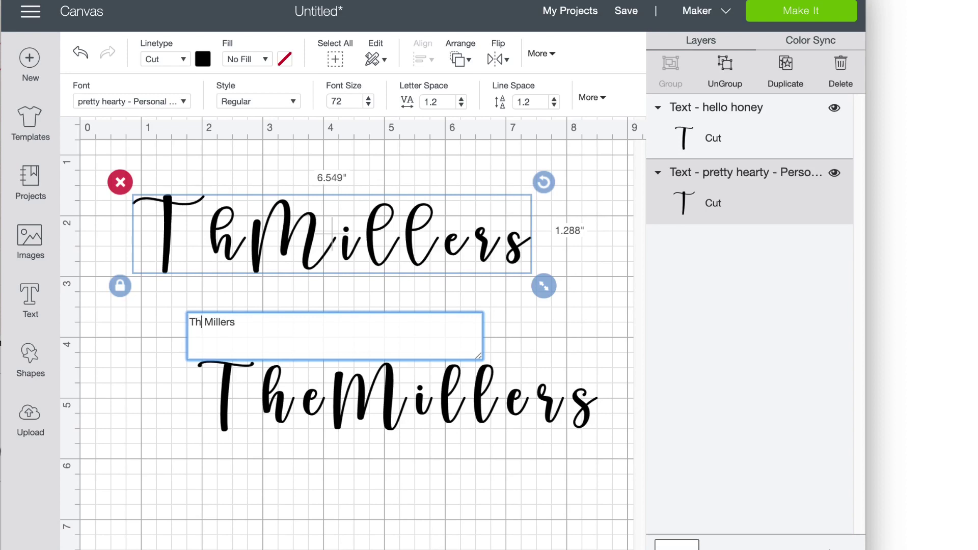
key("super+v")
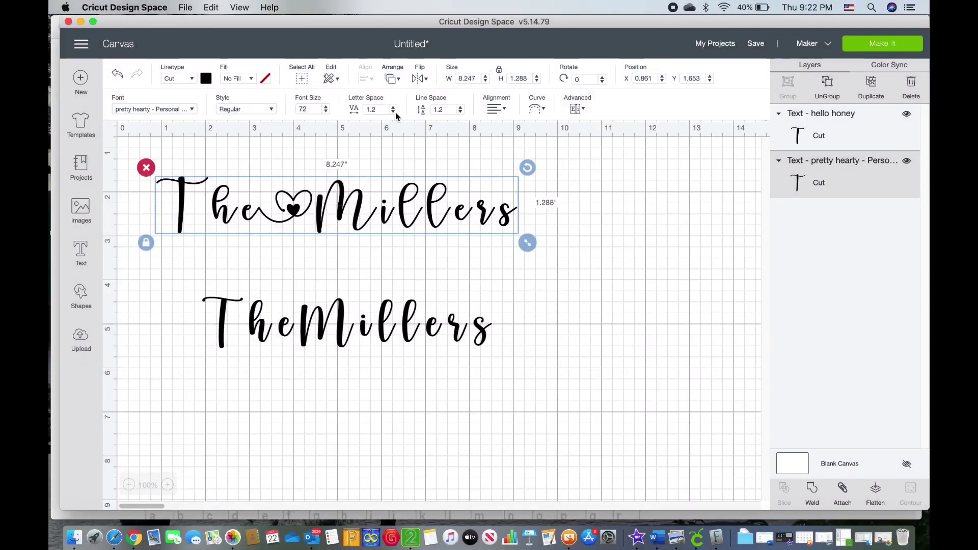
Set the Pretty Hearty text's letter spacing to -0.2 and shift it slightly right.
left_click(393, 112)
left_click(394, 112)
left_click(393, 112)
left_click(393, 112)
left_click(394, 112)
left_click(393, 112)
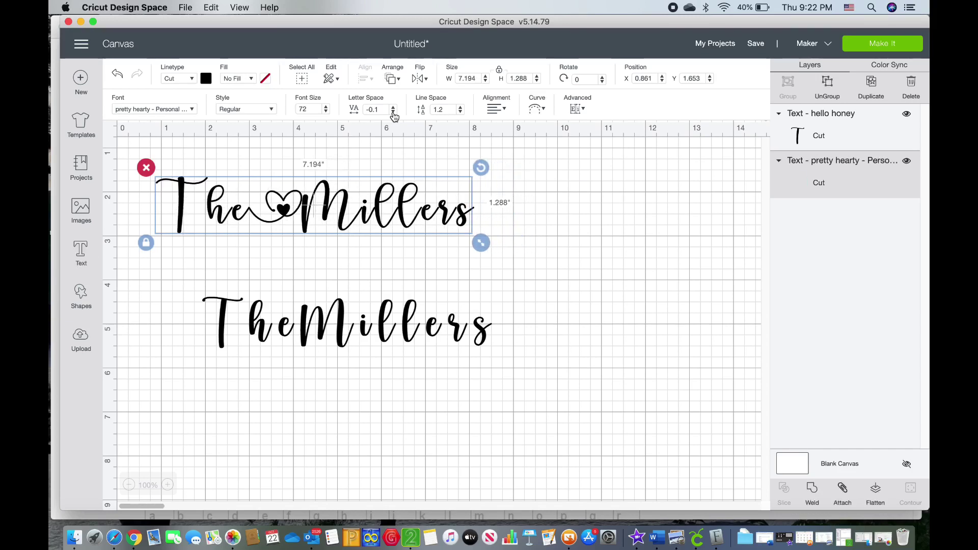
left_click(393, 112)
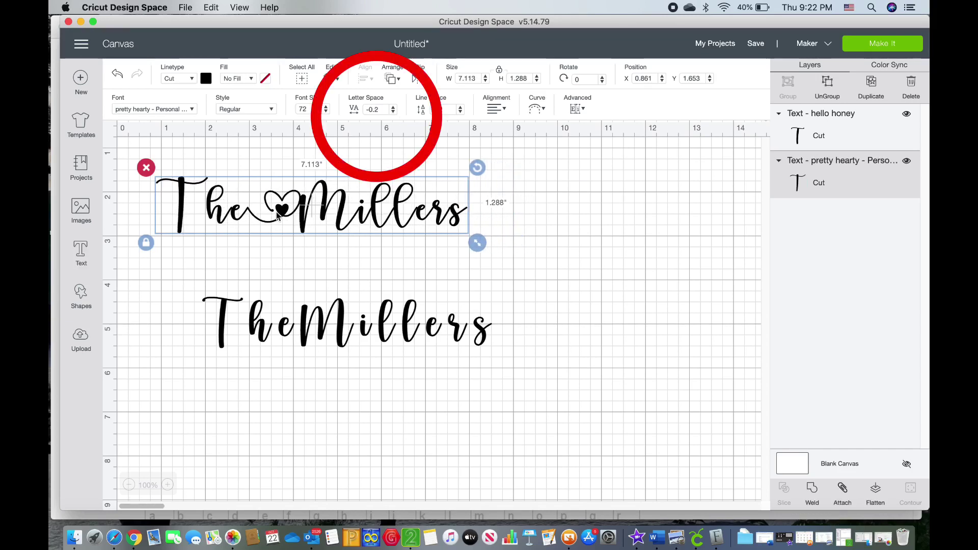
left_click_drag(301, 213, 363, 212)
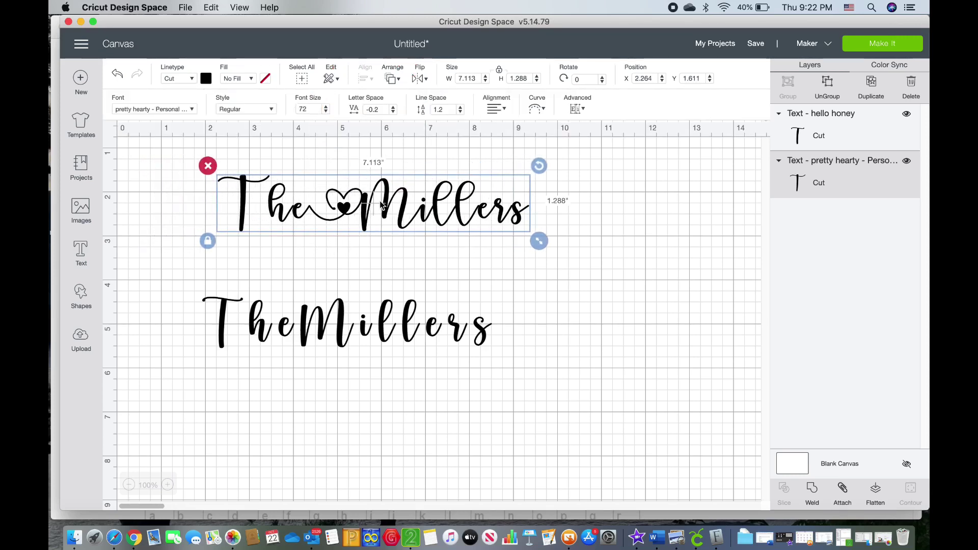
double_click(381, 205)
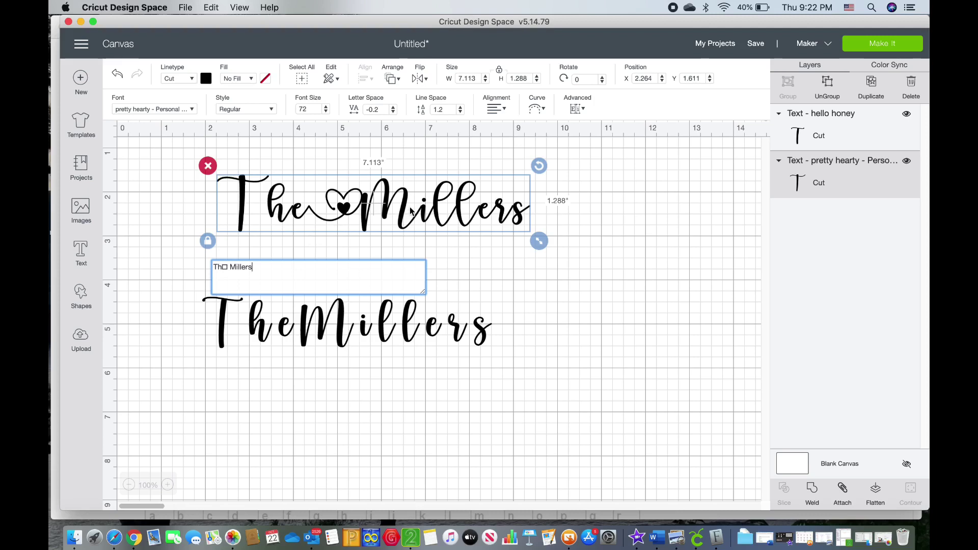
left_click(611, 225)
left_click(444, 206)
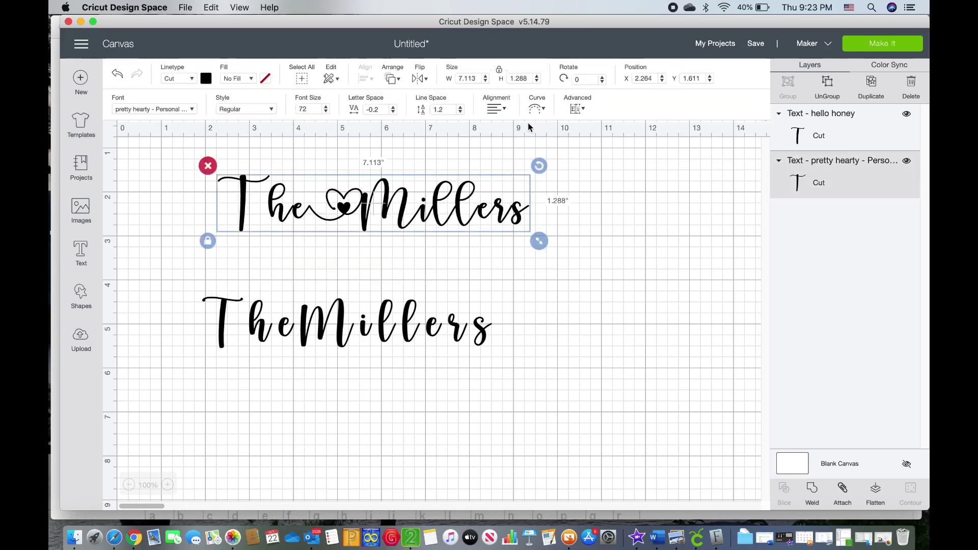
Ungroup the heart text to letters and nudge the e, r, s and M into place.
left_click(577, 109)
left_click(611, 124)
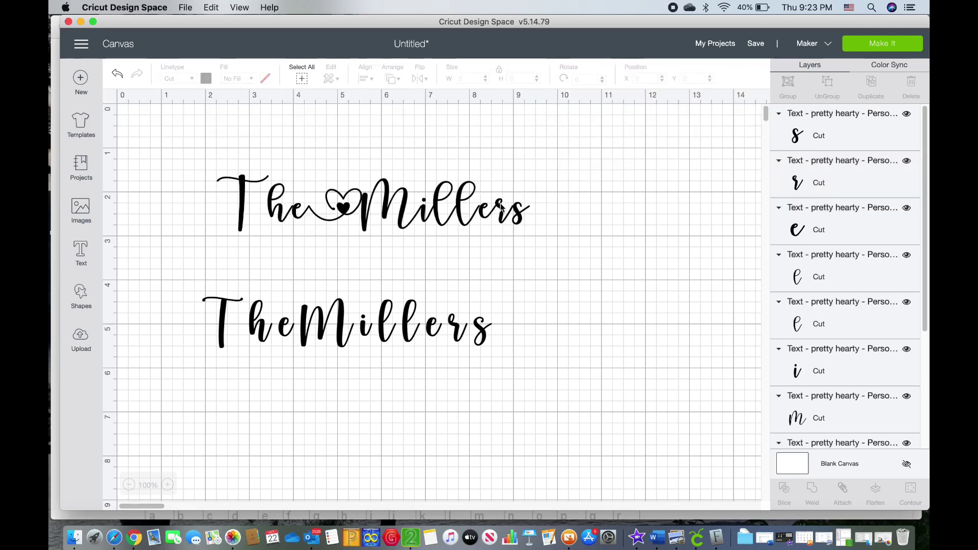
left_click_drag(486, 212, 518, 213)
left_click(502, 209)
left_click(502, 209)
left_click(546, 223)
left_click(521, 213)
left_click(618, 227)
left_click_drag(404, 213, 406, 213)
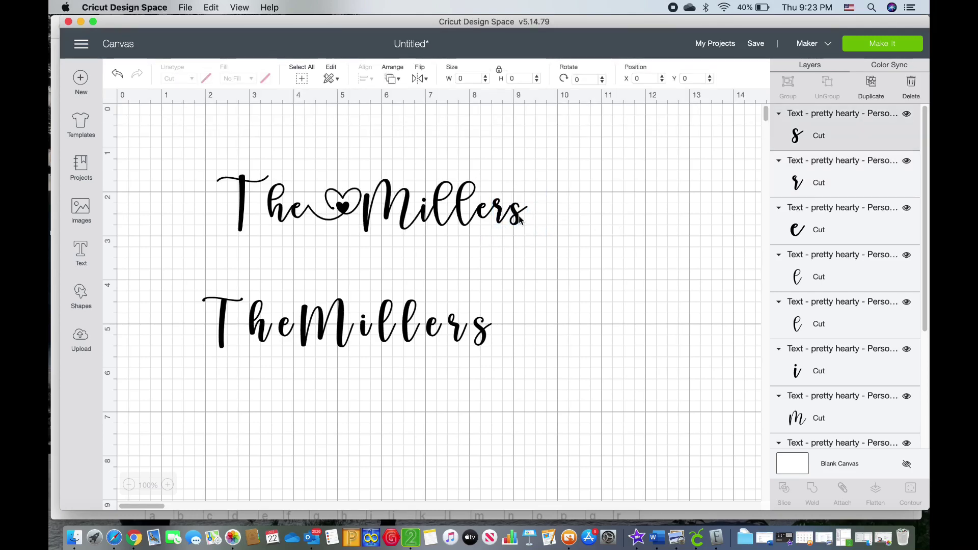
left_click_drag(520, 213, 518, 213)
left_click(371, 168)
Weld all the letters into one shape and enlarge the welded result.
left_click_drag(216, 169, 610, 241)
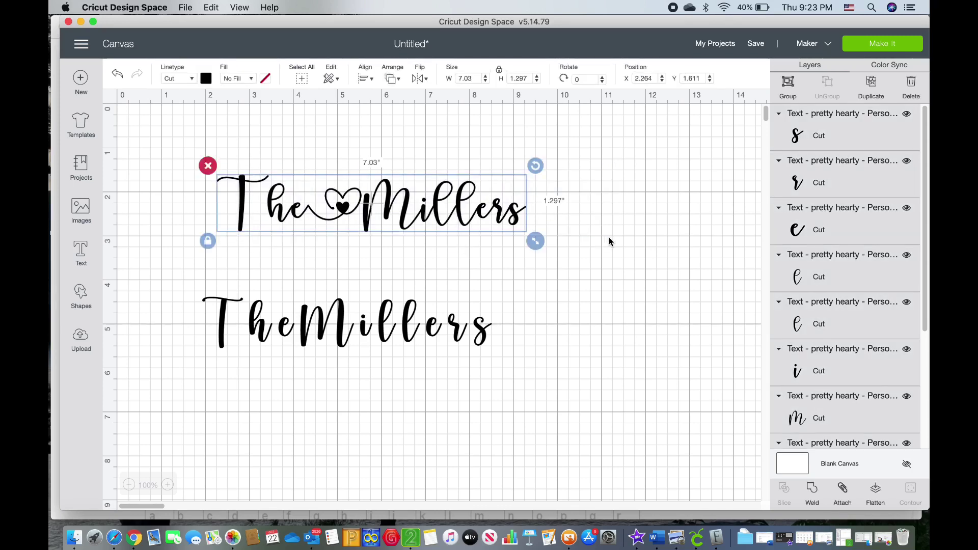
left_click(813, 490)
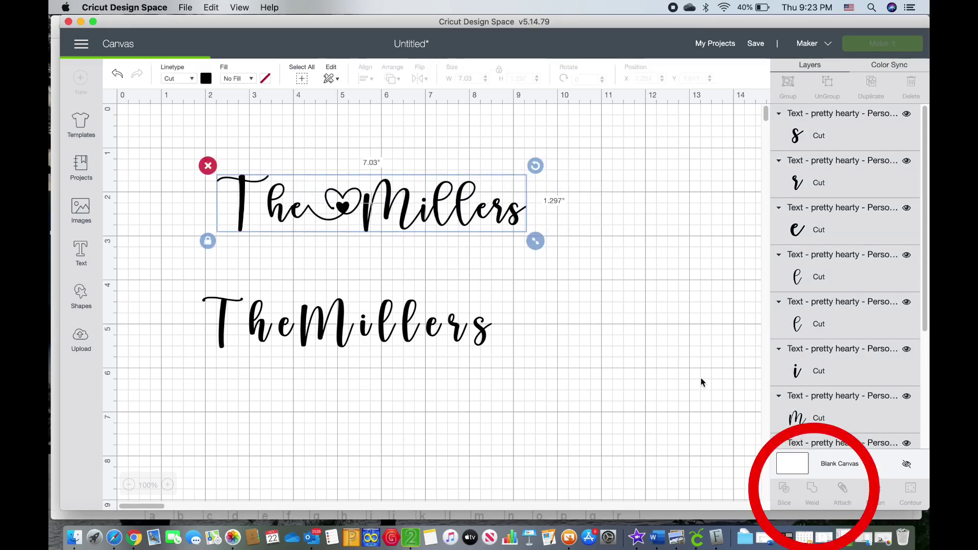
left_click(434, 209)
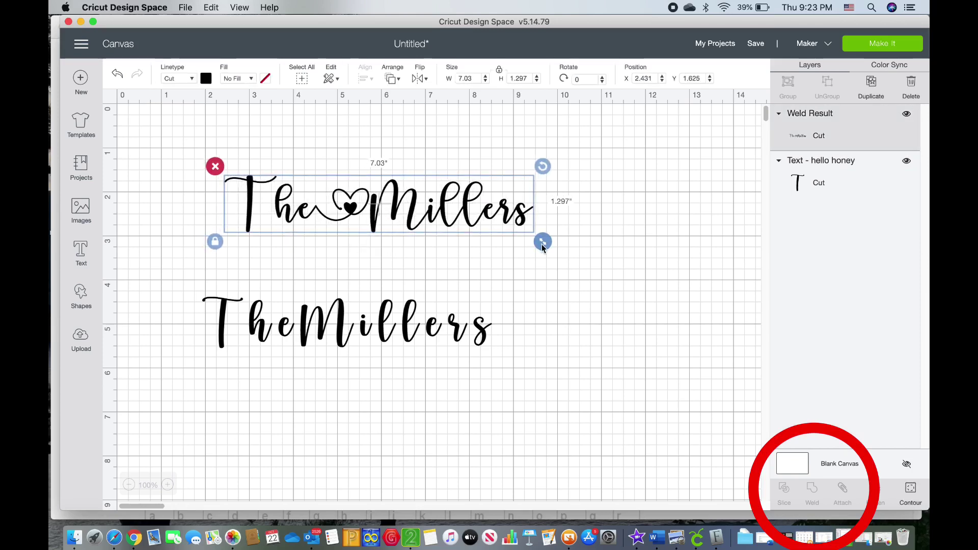
left_click_drag(542, 242, 646, 286)
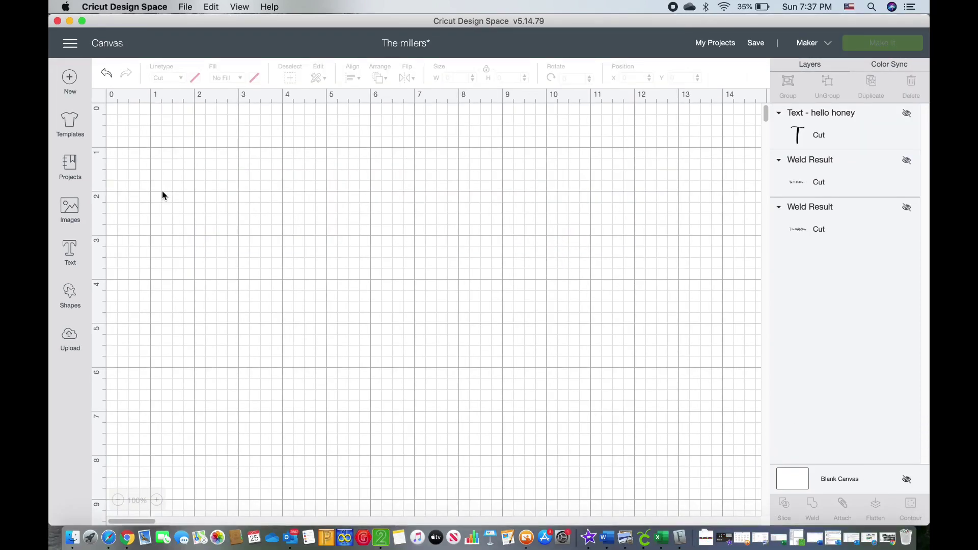
Add a Cricut Sans text layer reading 'The Millers'.
left_click(71, 253)
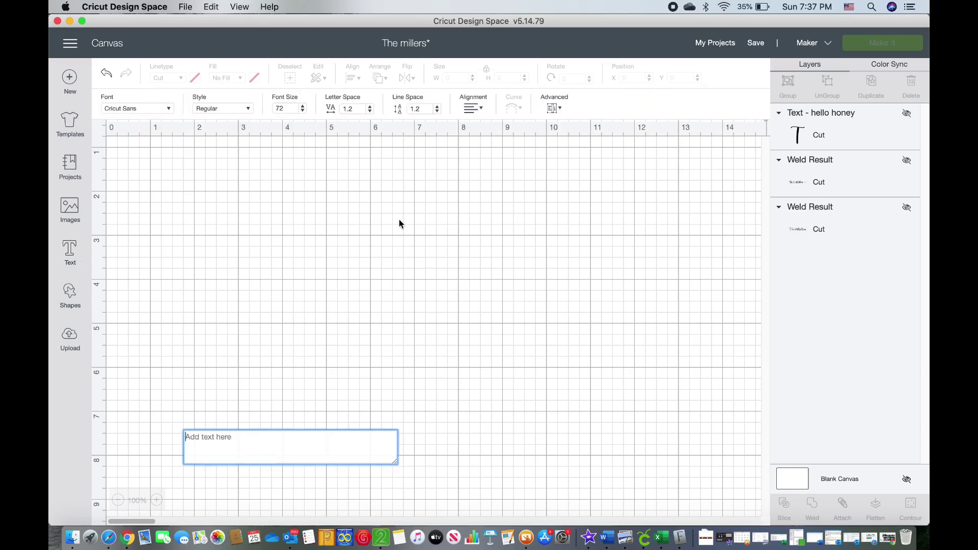
type("T")
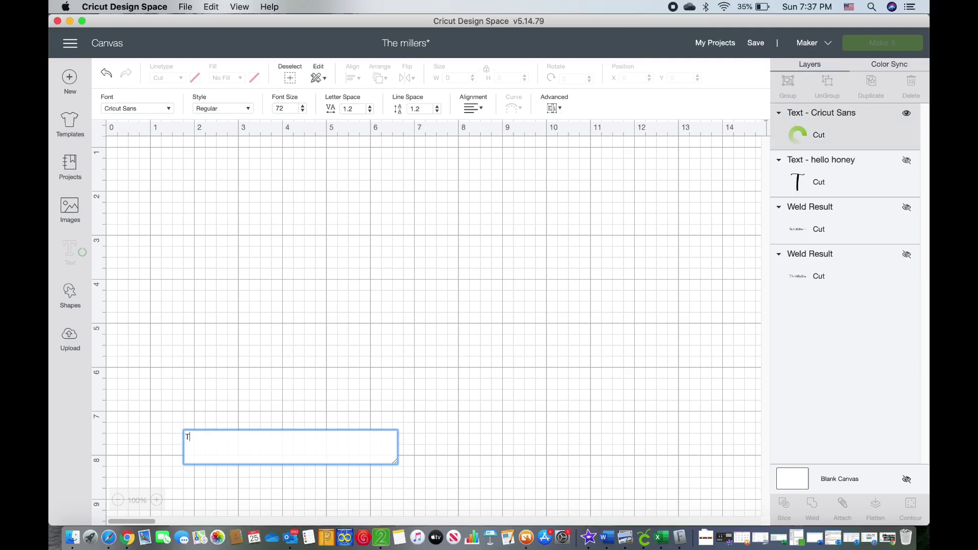
type("he Millers")
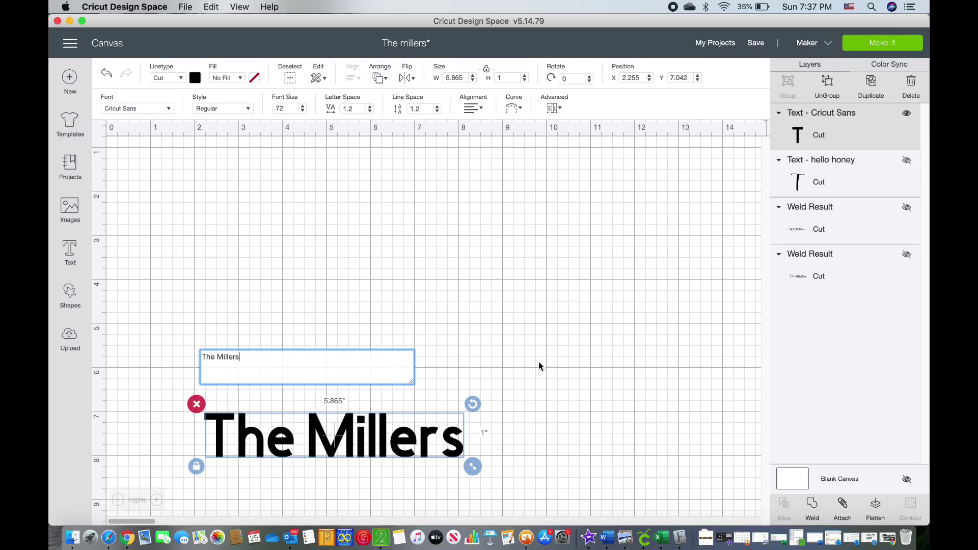
Select the hello honey e-with-heart glyph in Font Book, then return to Cricut Design Space.
left_click(683, 539)
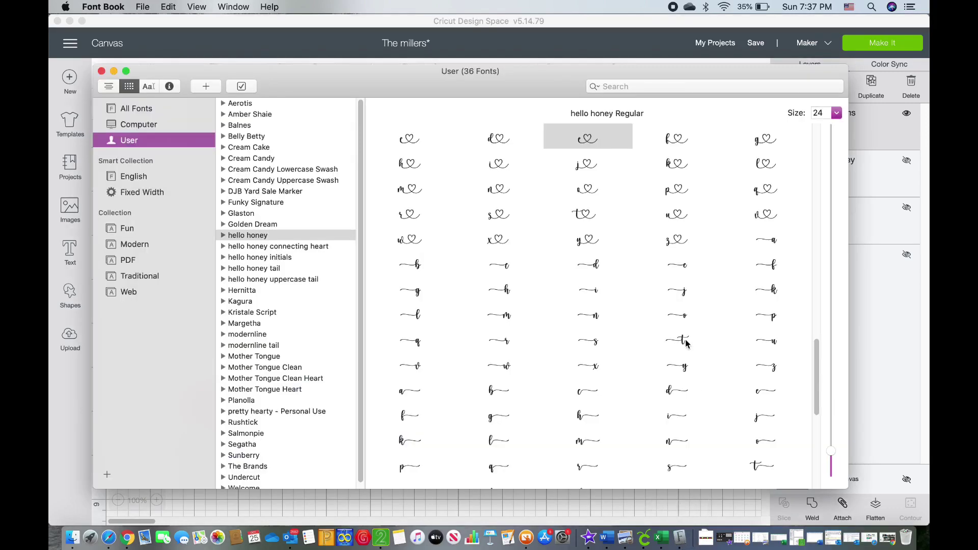
left_click(584, 144)
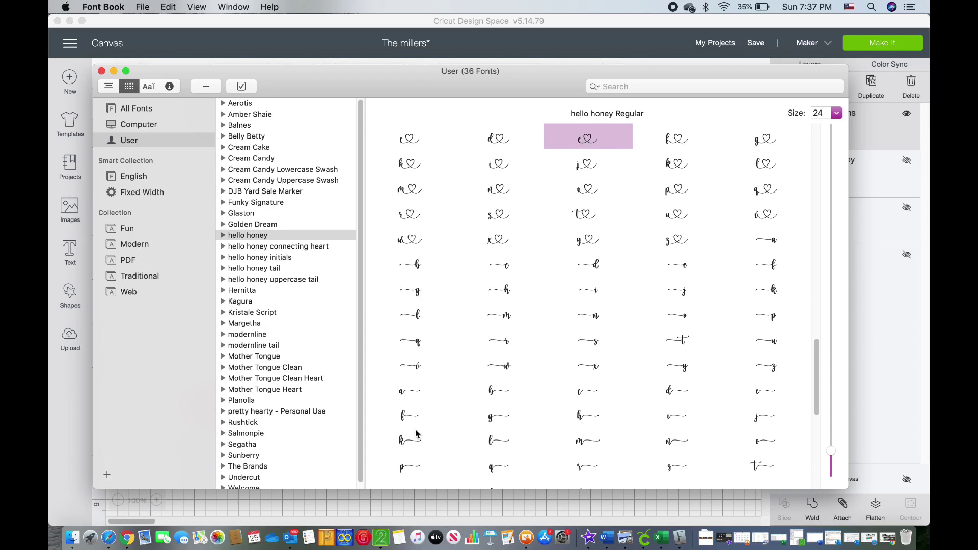
left_click(411, 504)
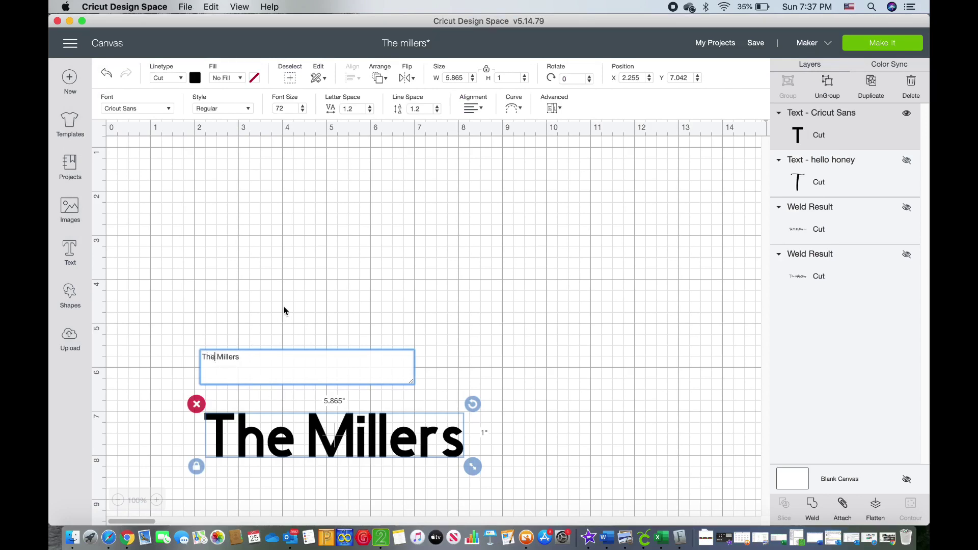
Swap the e after Th for the pasted heart glyph and drag the text near the mat's top.
key("BackSpace")
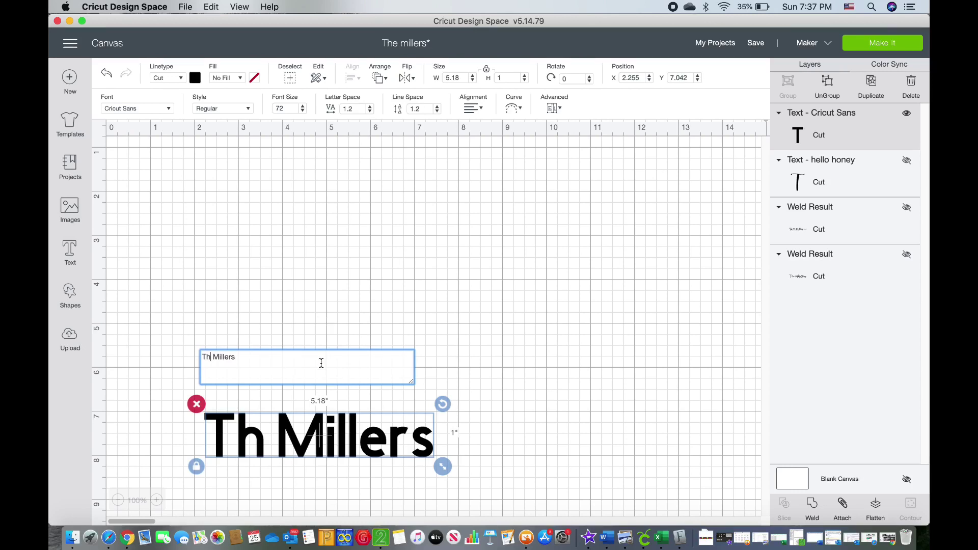
key("super+v")
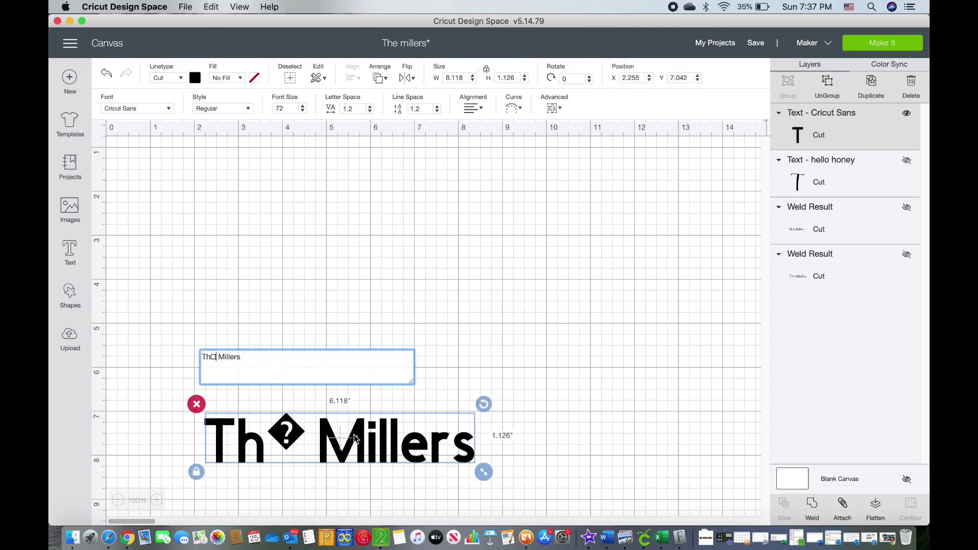
left_click(355, 439)
left_click_drag(341, 441, 358, 195)
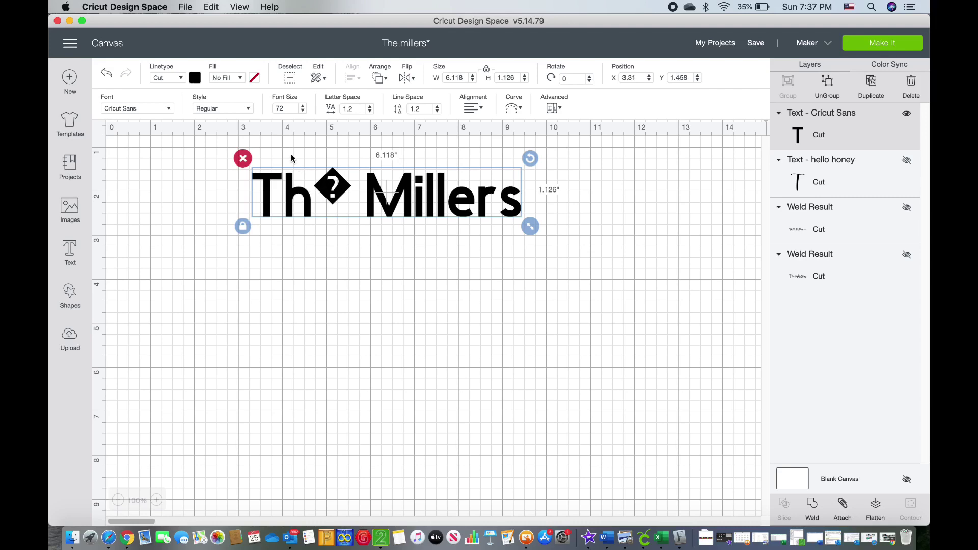
Change the text's font to hello honey, found by searching 'hell'.
left_click(168, 110)
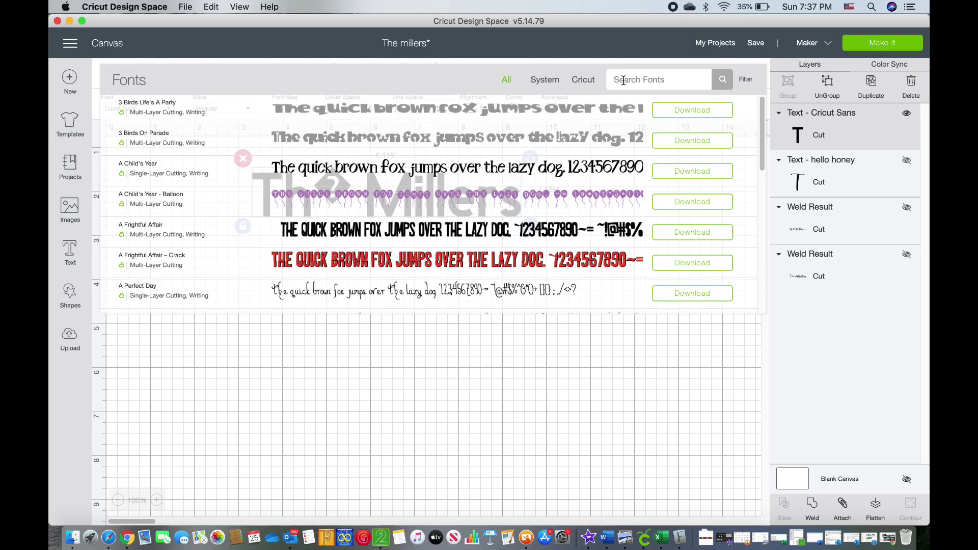
type("hello")
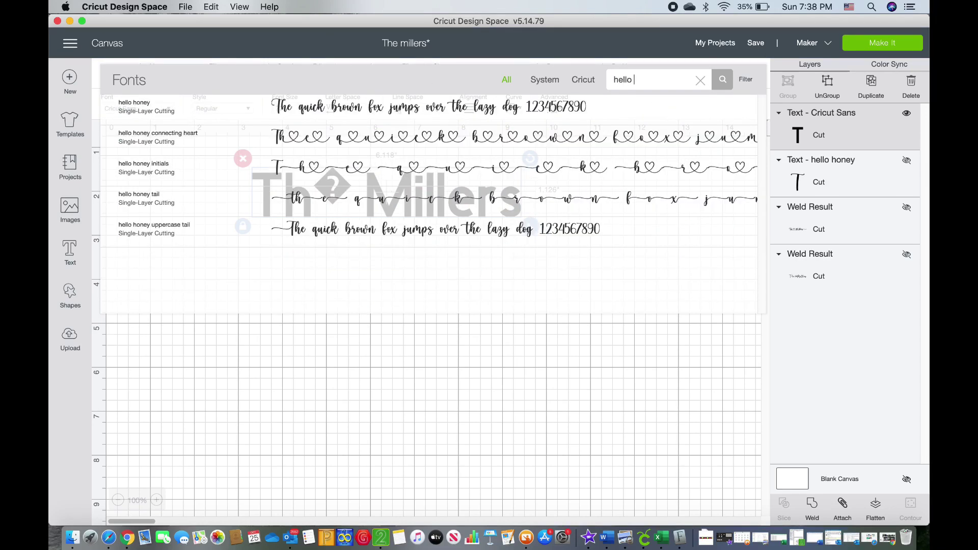
left_click(216, 115)
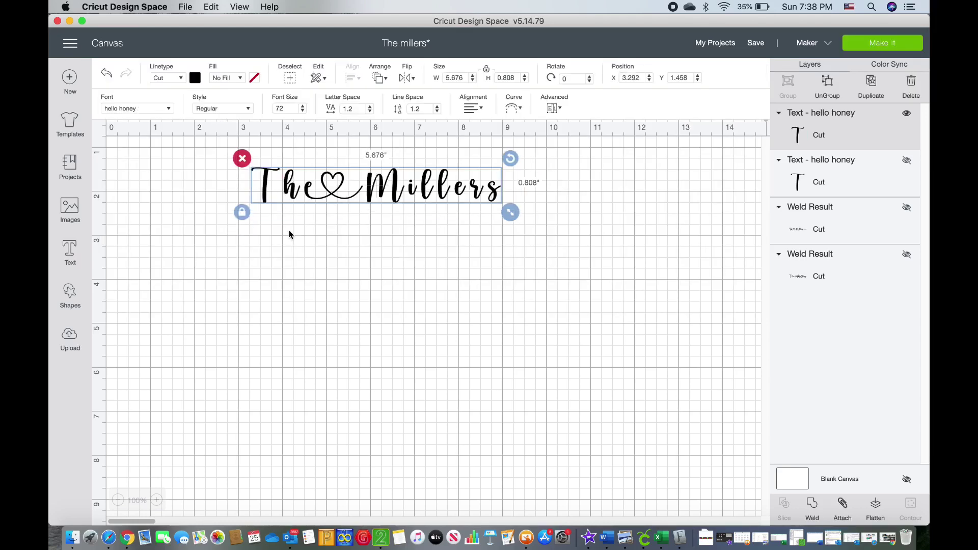